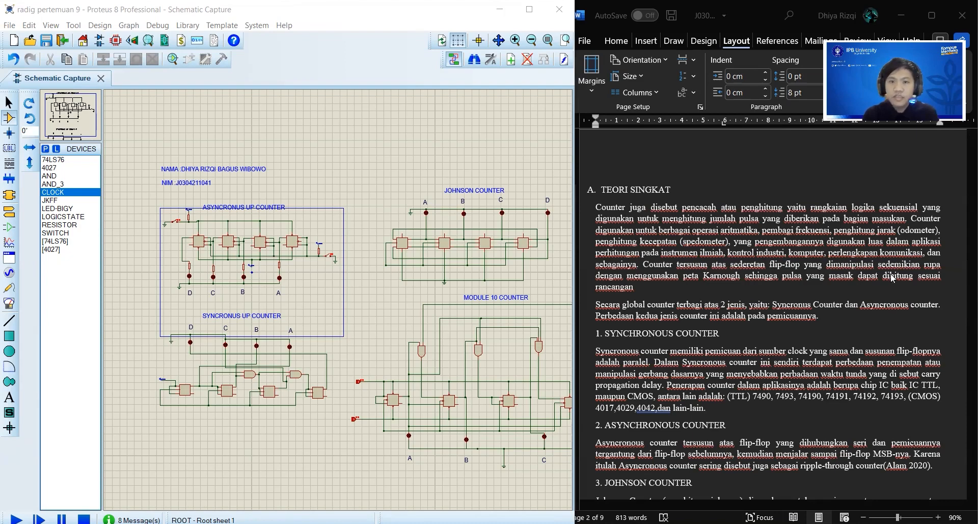
Step: Review the counter theory in the report, continuing down to the ASYNCHRONOUS UP COUNTER data table
scroll(871, 296, "down", 1)
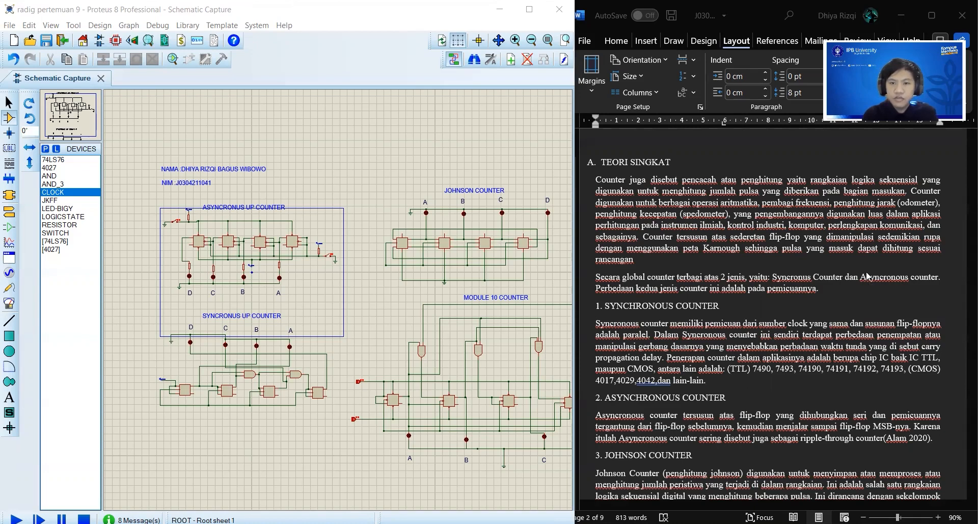
scroll(842, 276, "down", 1)
scroll(851, 267, "down", 1)
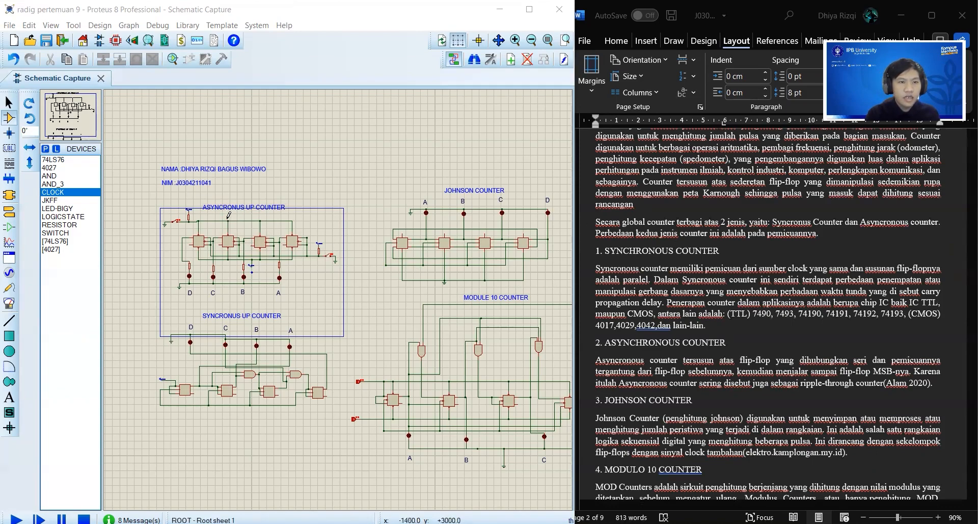
scroll(713, 280, "down", 2)
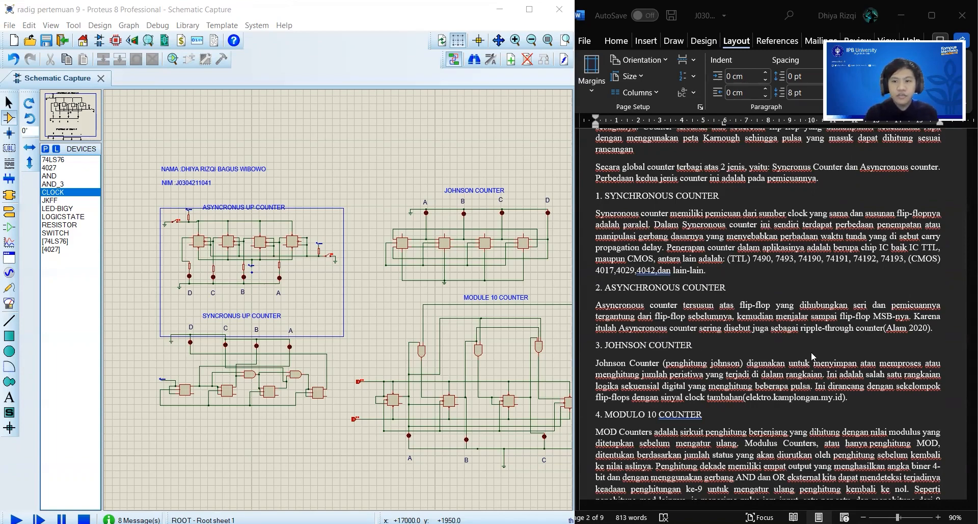
scroll(812, 326, "down", 15)
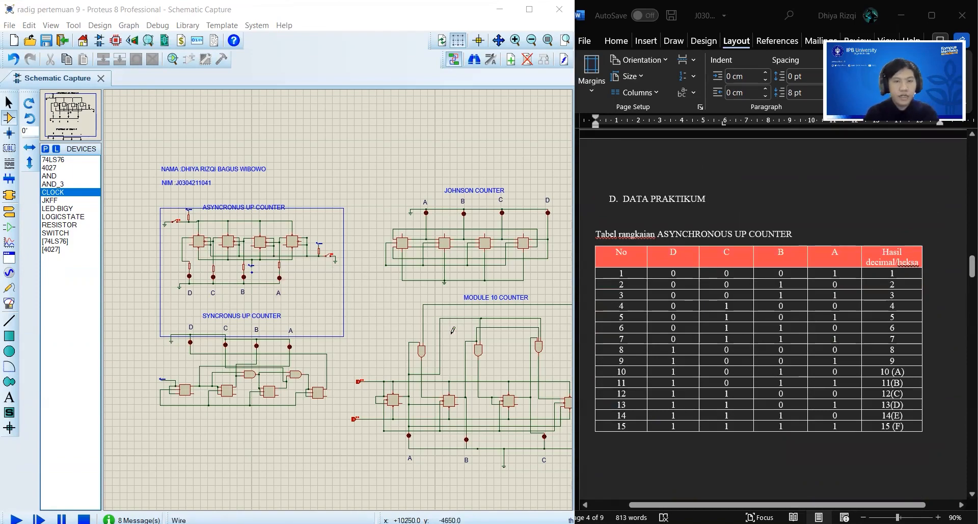
Step: Examine the asynchronous up counter circuit, including its 74LS76 flip-flops, switches, resistors and output LEDs D to A
scroll(375, 302, "up", 2)
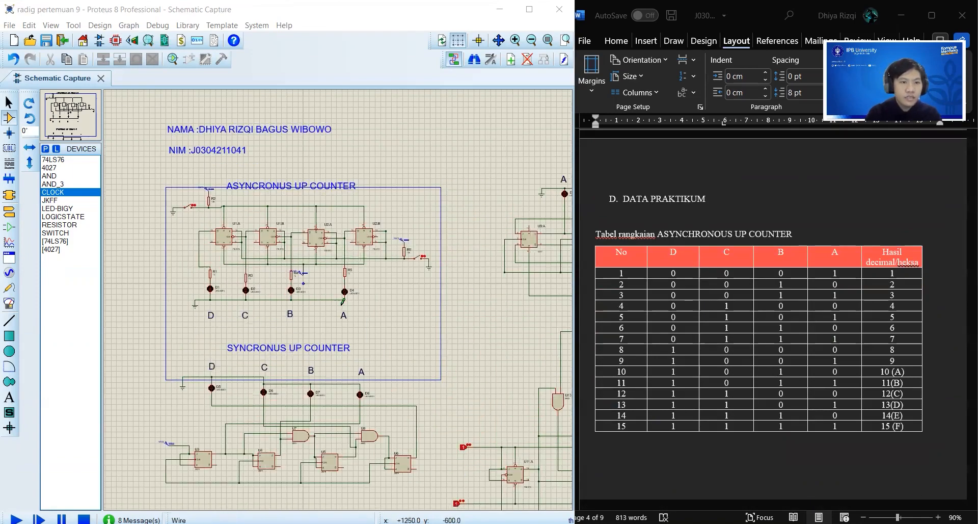
scroll(336, 311, "up", 1)
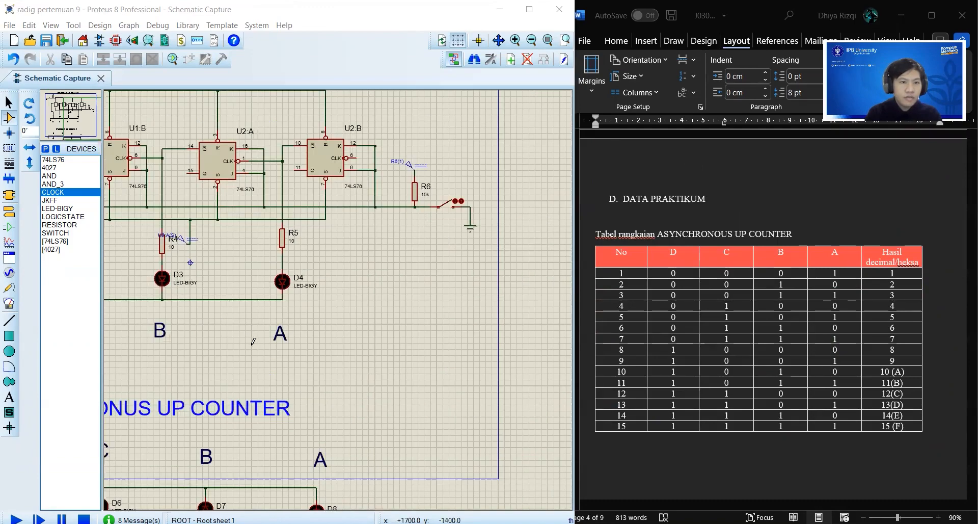
scroll(372, 395, "down", 2)
scroll(354, 398, "up", 2)
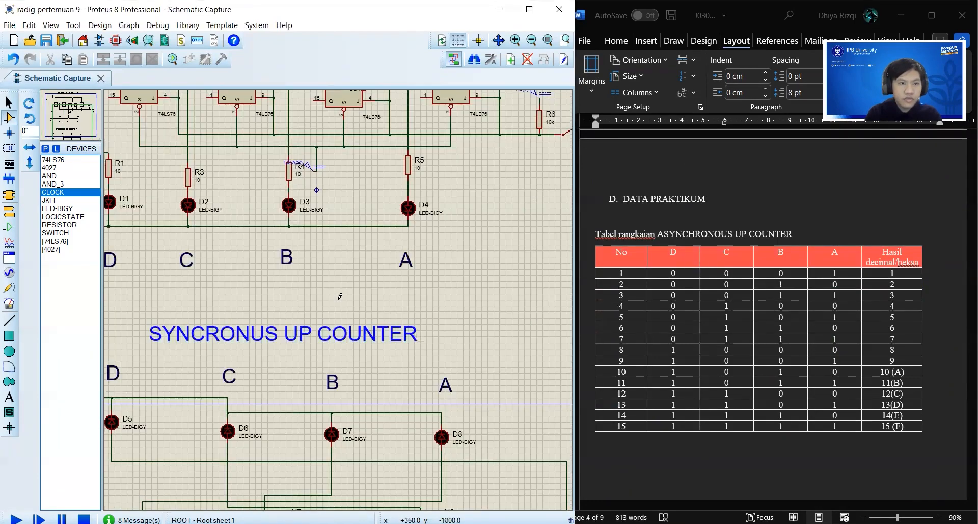
scroll(340, 294, "down", 1)
middle_click(339, 295)
left_click(364, 368)
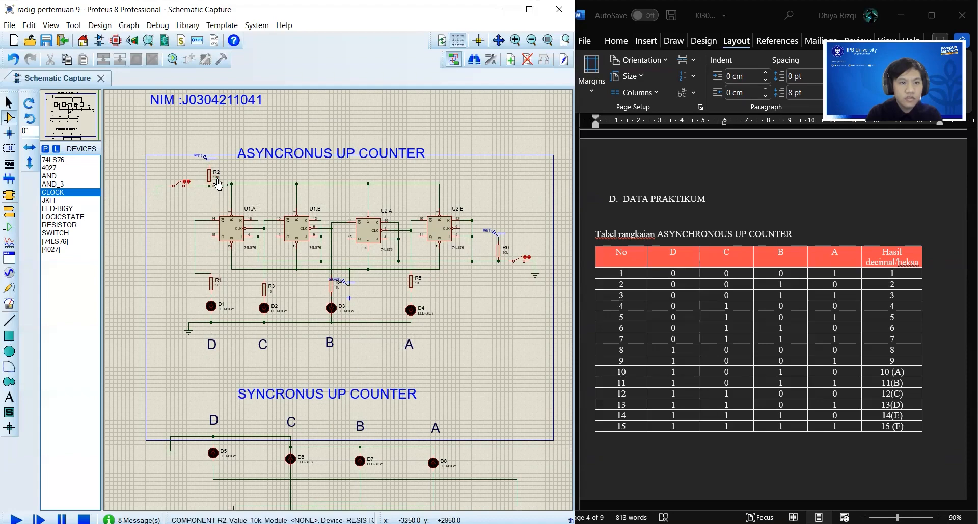
scroll(253, 256, "up", 1)
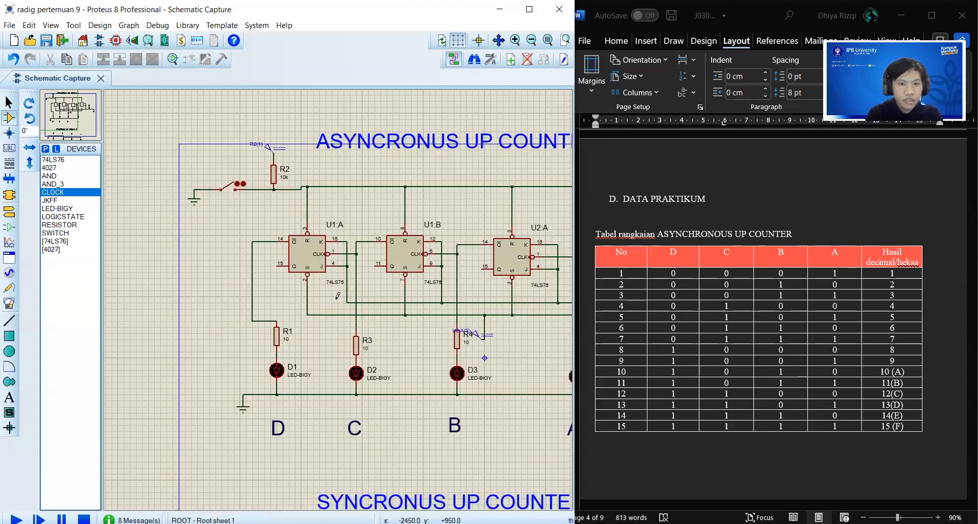
scroll(338, 297, "up", 2)
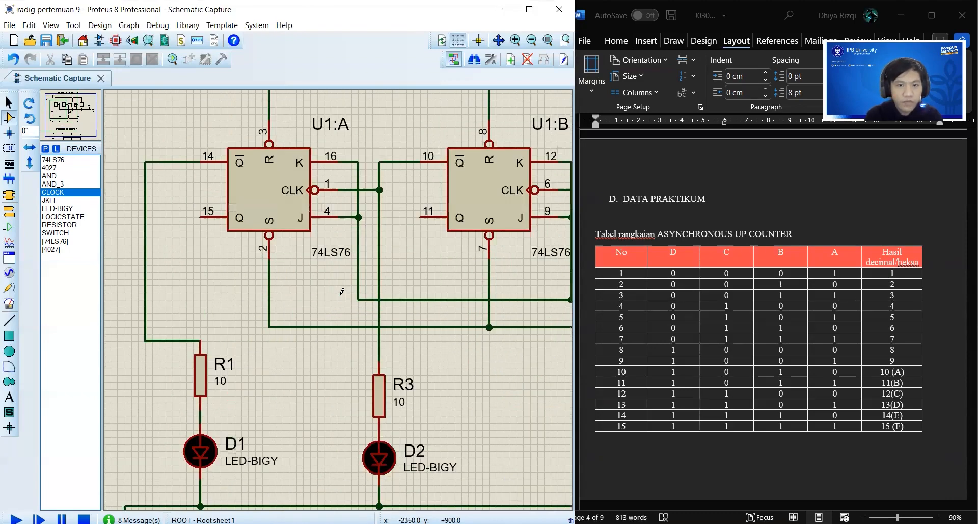
scroll(342, 292, "down", 2)
middle_click(418, 354)
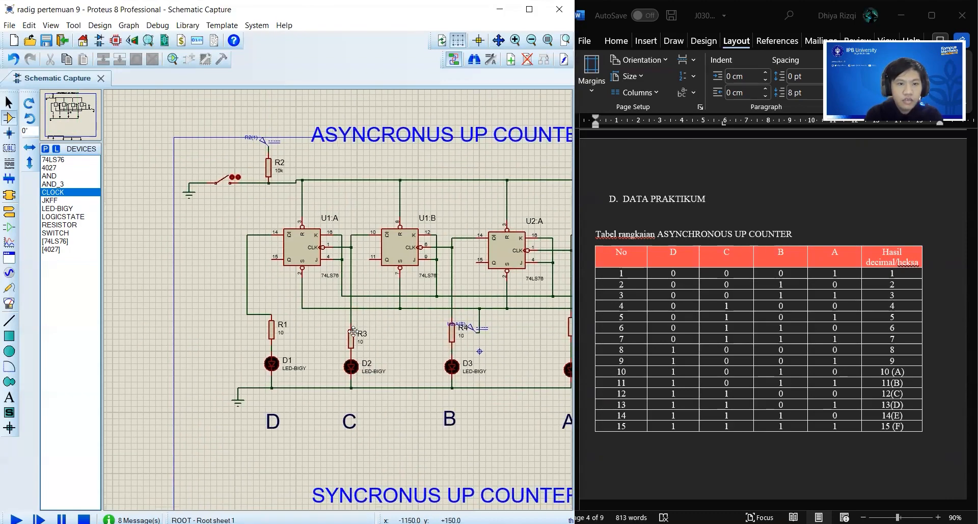
left_click(340, 337)
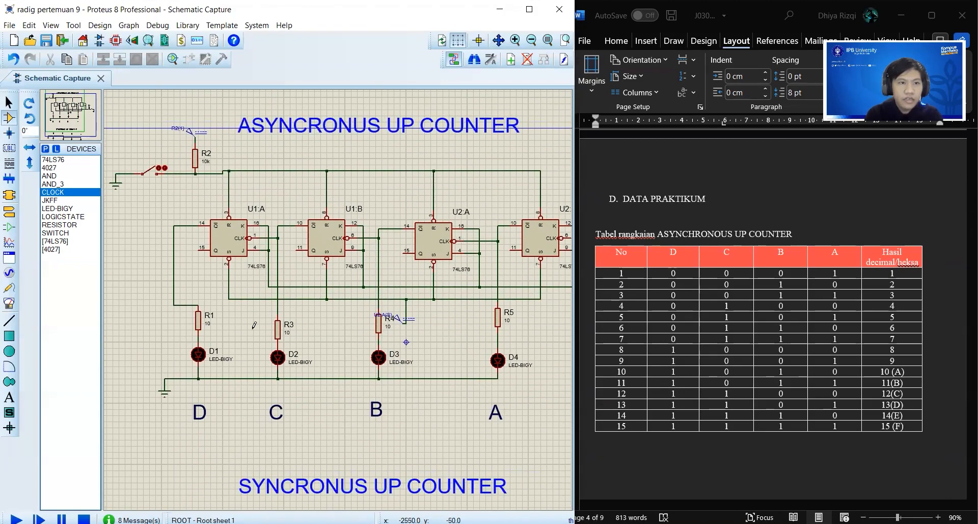
middle_click(476, 190)
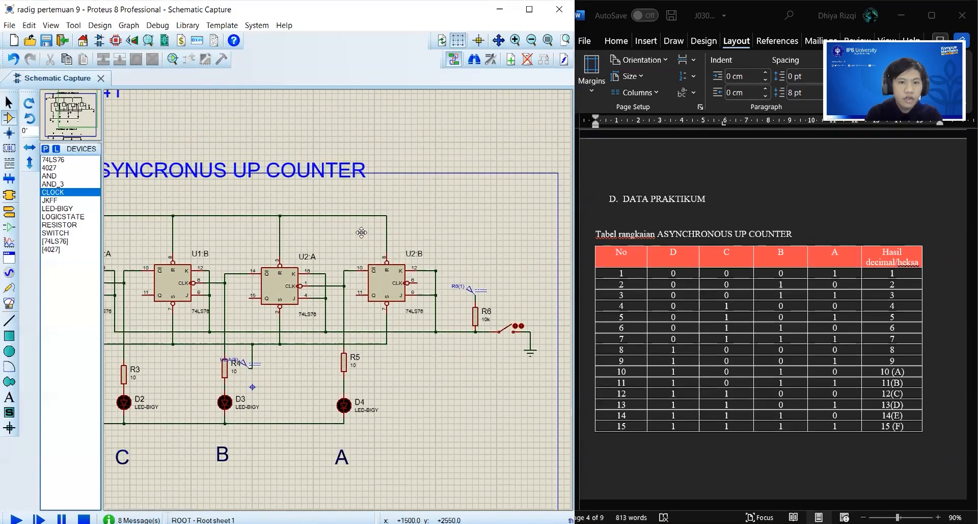
left_click(374, 242)
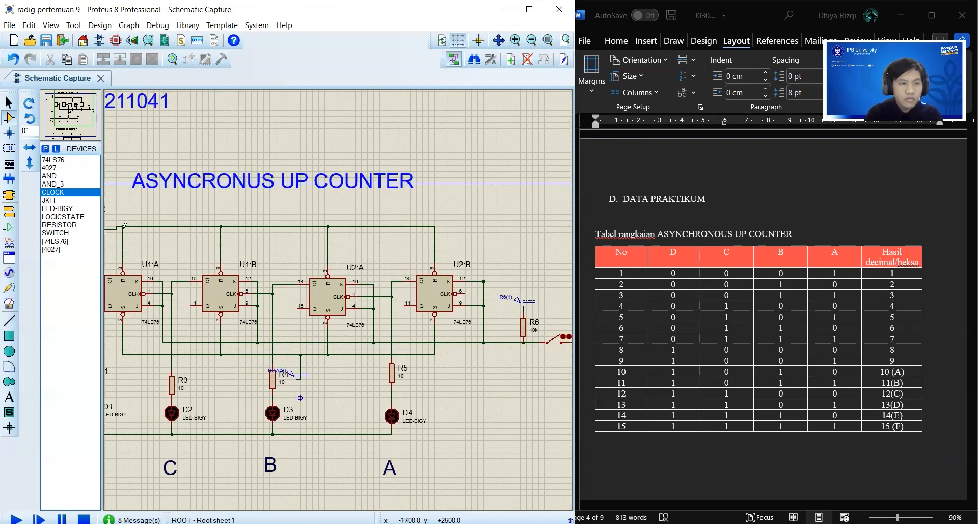
Step: Place a CLOCK component above resistor R6 in the asynchronous up counter and mirror it horizontally
left_click(77, 198)
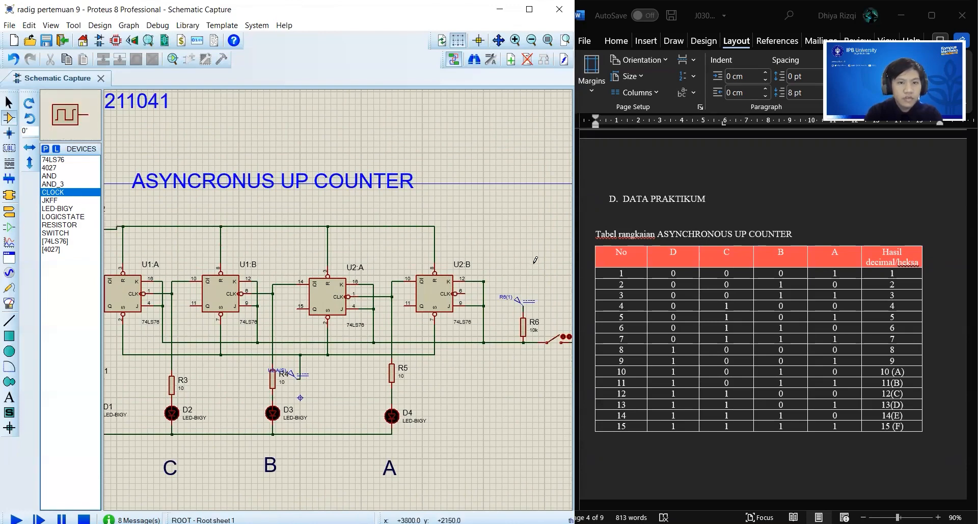
left_click(531, 263)
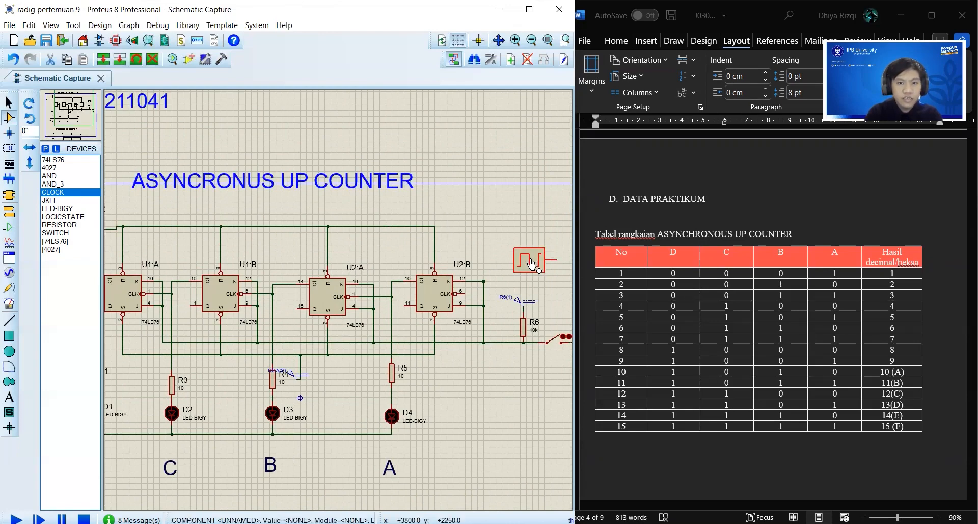
right_click(539, 263)
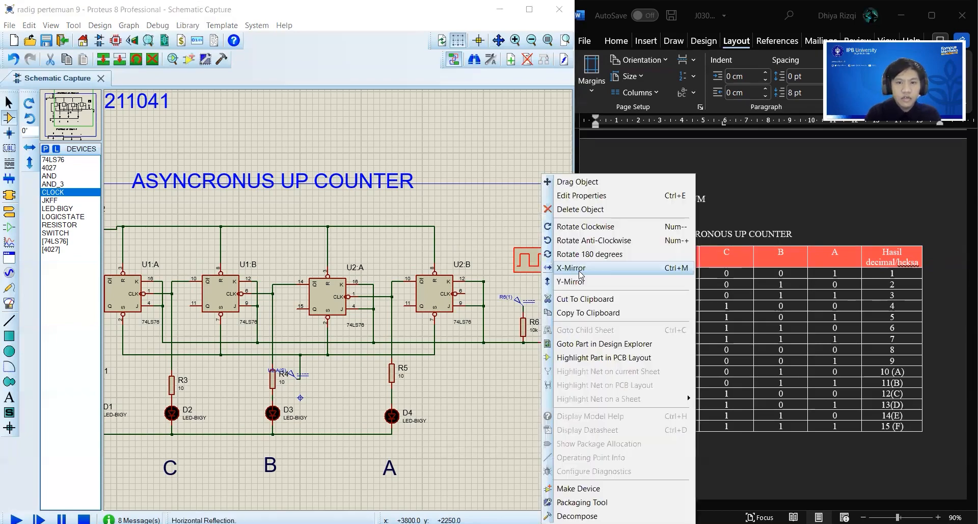
left_click(571, 267)
scroll(572, 267, "down", 3)
scroll(563, 279, "up", 3)
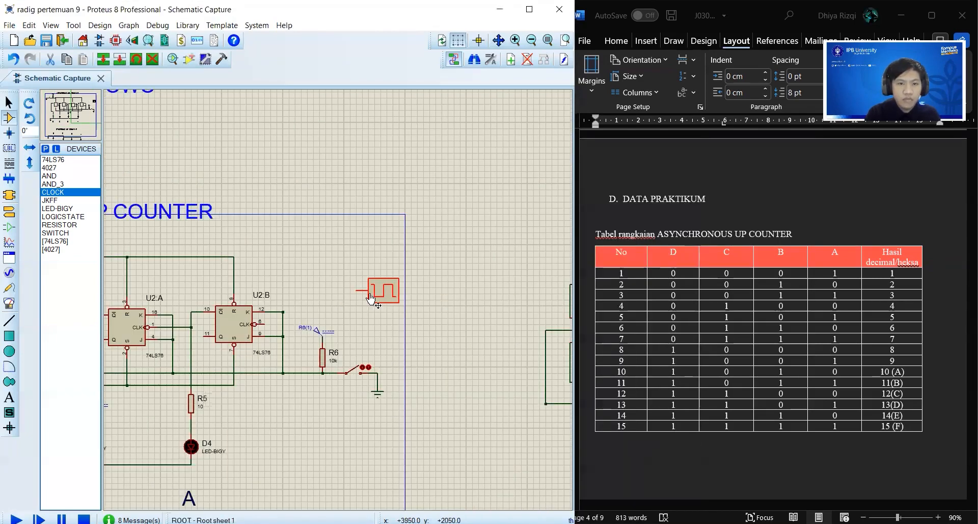
Step: Mirror the clock vertically and wire its output to the CLK pin of flip-flop U2:B
right_click(381, 290)
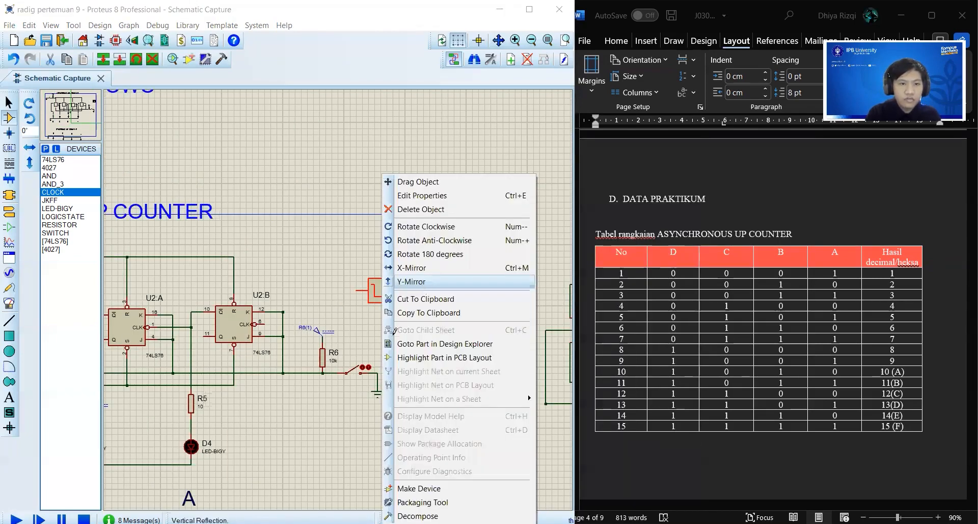
left_click(411, 281)
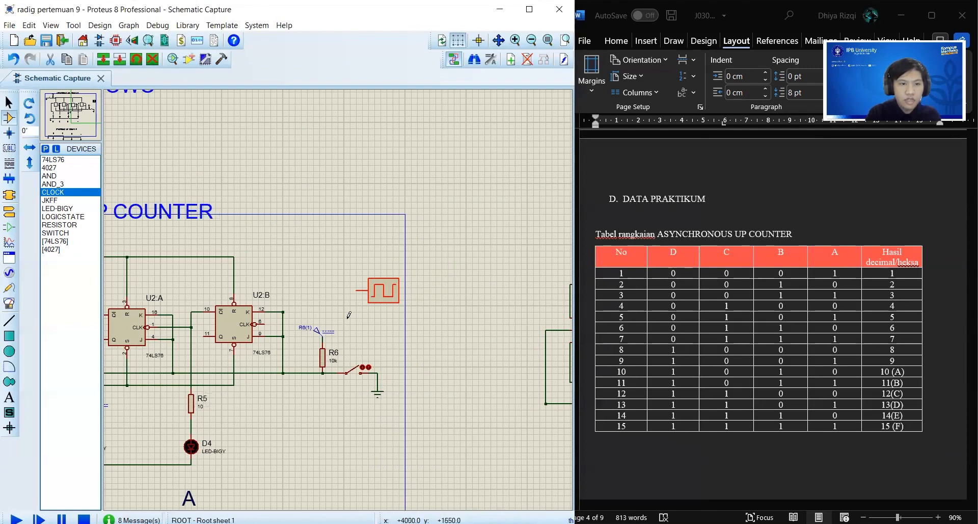
left_click(356, 290)
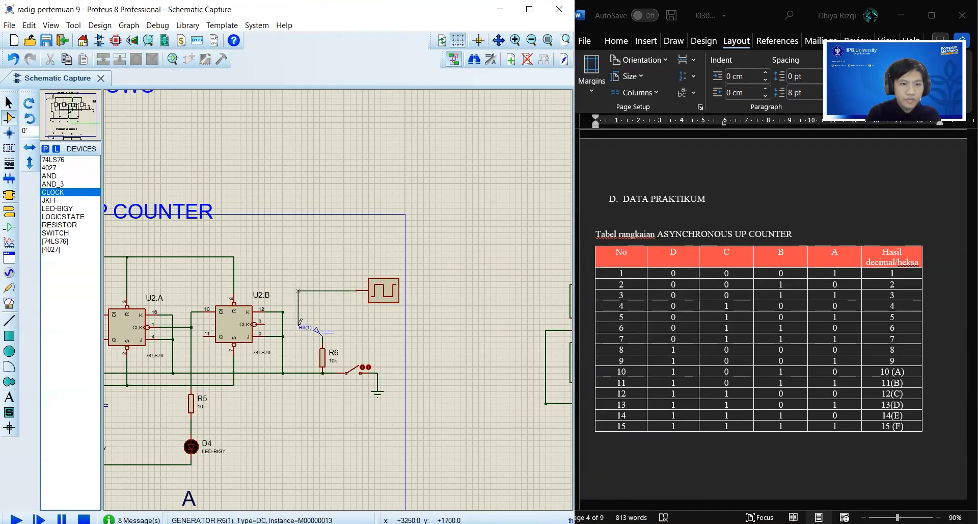
left_click(265, 321)
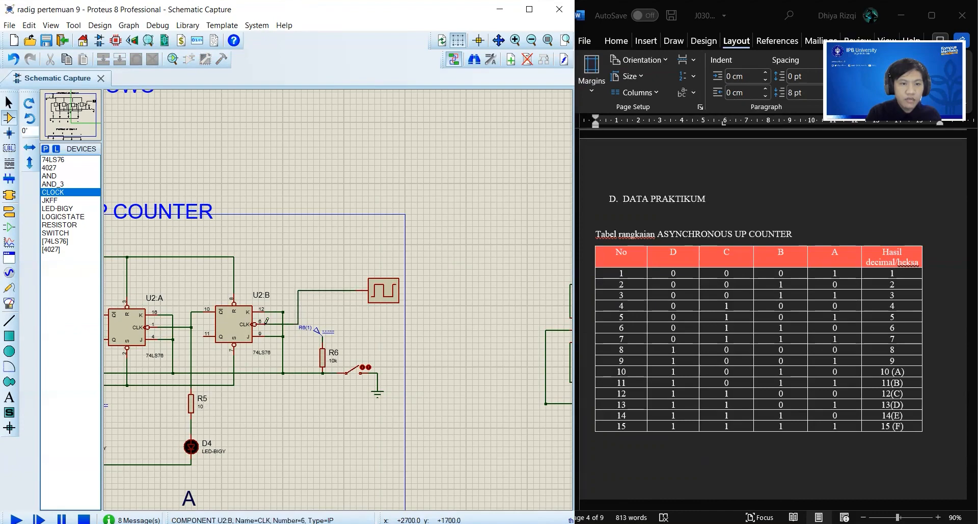
Step: Simulate the asynchronous up counter, observe LEDs D to A against the data table, and stop the simulation
scroll(269, 259, "down", 1)
scroll(263, 301, "down", 1)
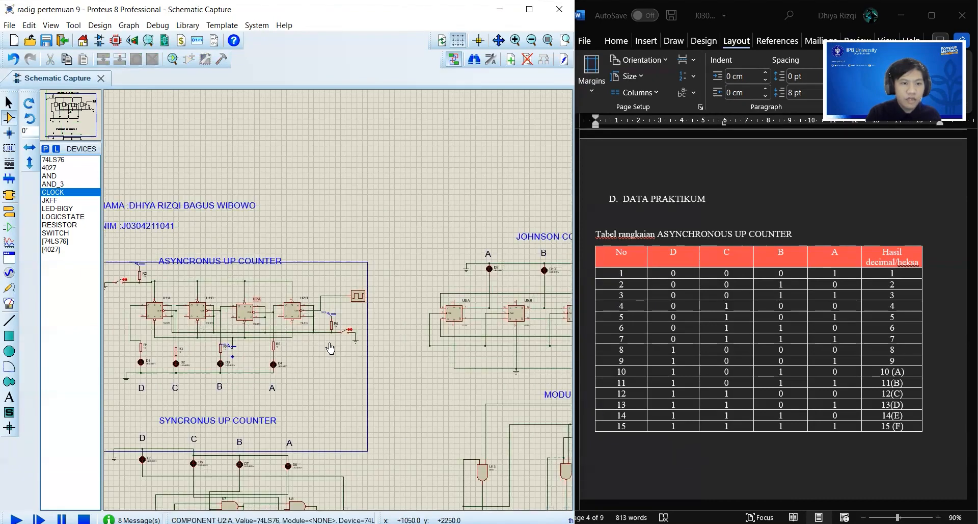
scroll(331, 348, "up", 1)
scroll(451, 356, "up", 2)
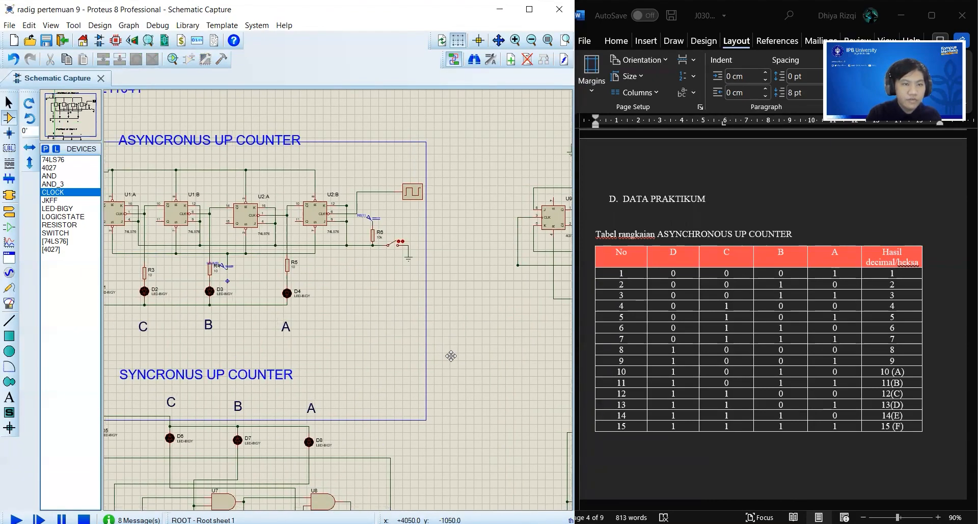
scroll(451, 355, "down", 2)
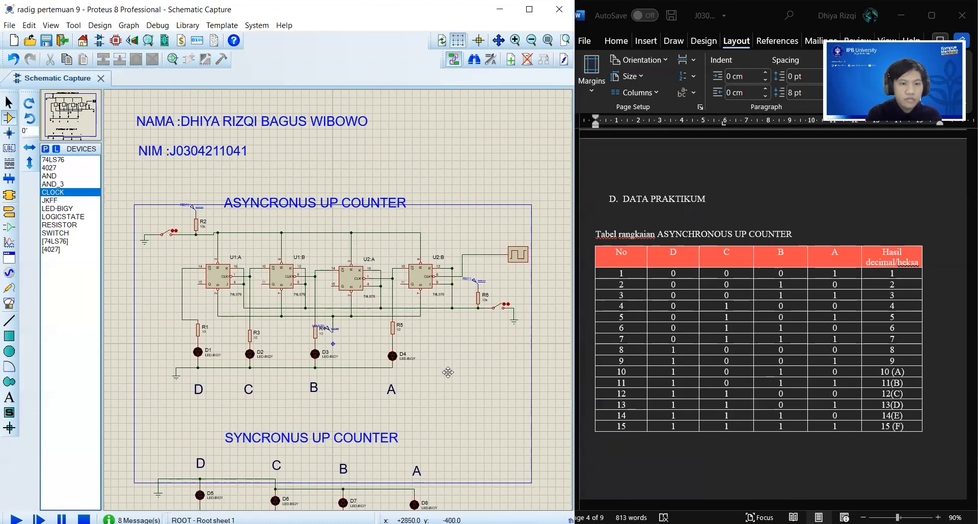
left_click(450, 377)
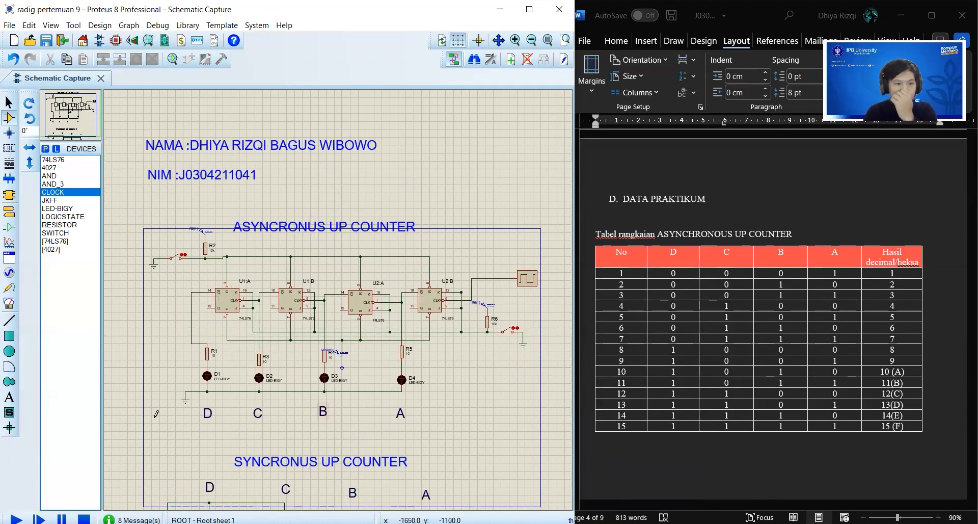
left_click(16, 519)
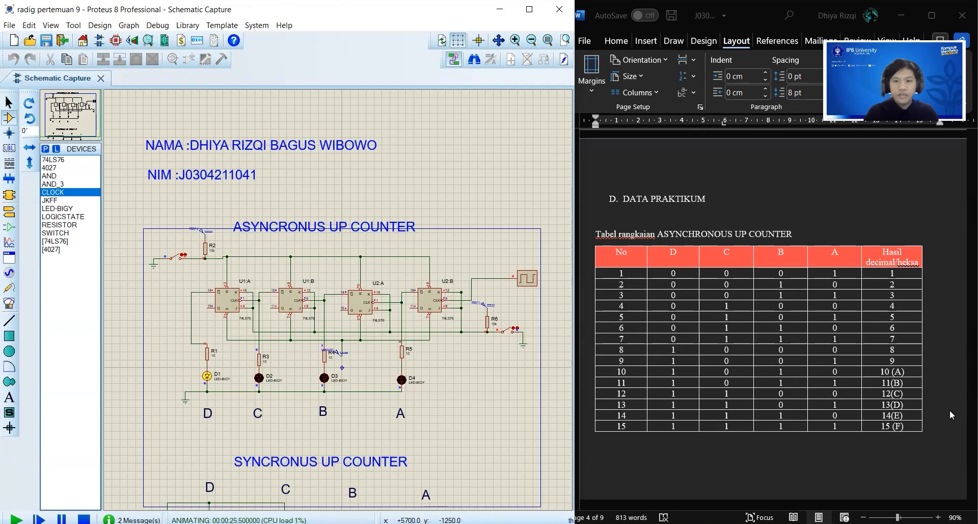
left_click(84, 518)
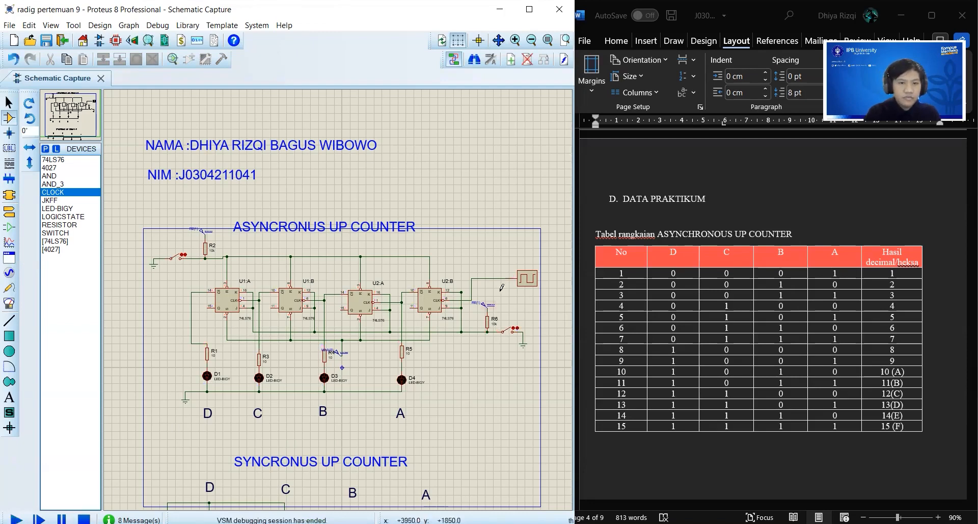
Step: Delete the clock component from the asynchronous up counter circuit
right_click(528, 275)
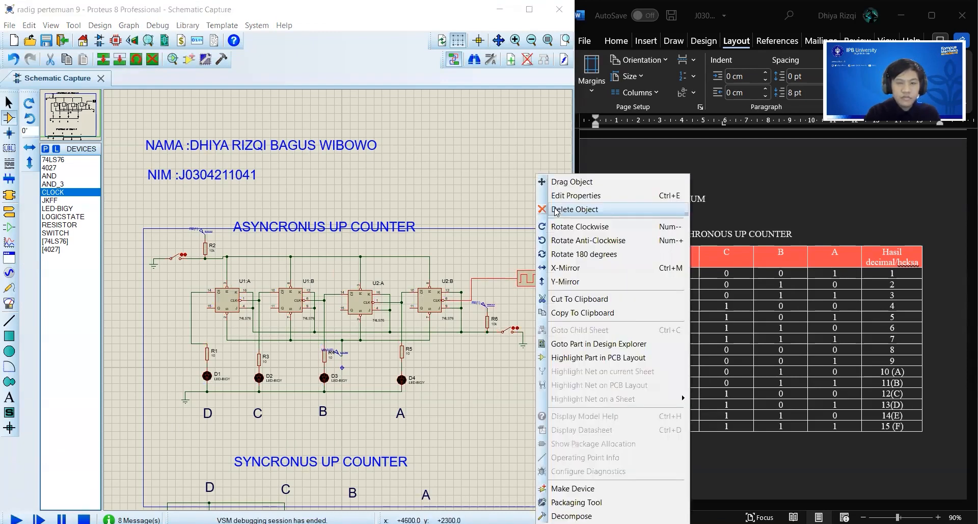
left_click(556, 211)
Step: Examine the synchronous up counter circuit and review the SYNCHRONOUS COUNTER theory in the report
scroll(365, 392, "down", 2)
scroll(367, 398, "up", 1)
scroll(311, 387, "up", 1)
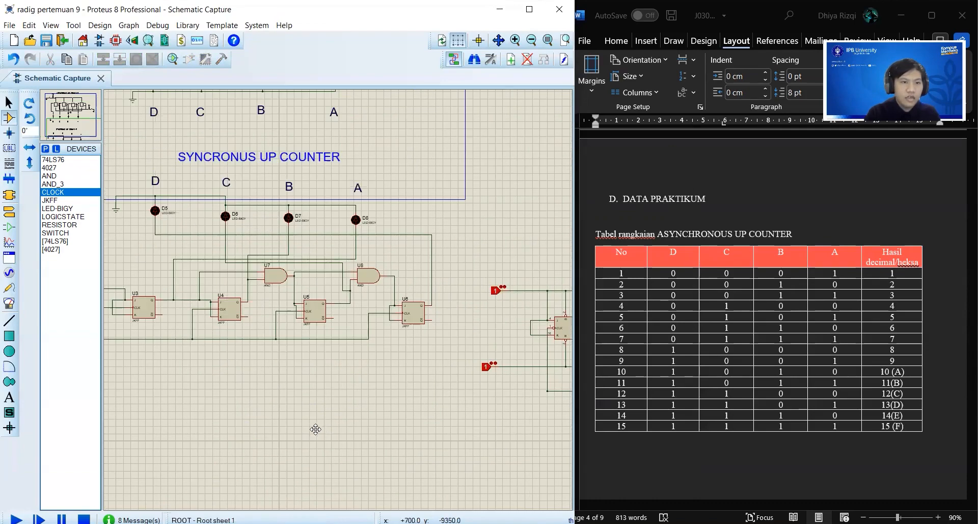
left_click(331, 445)
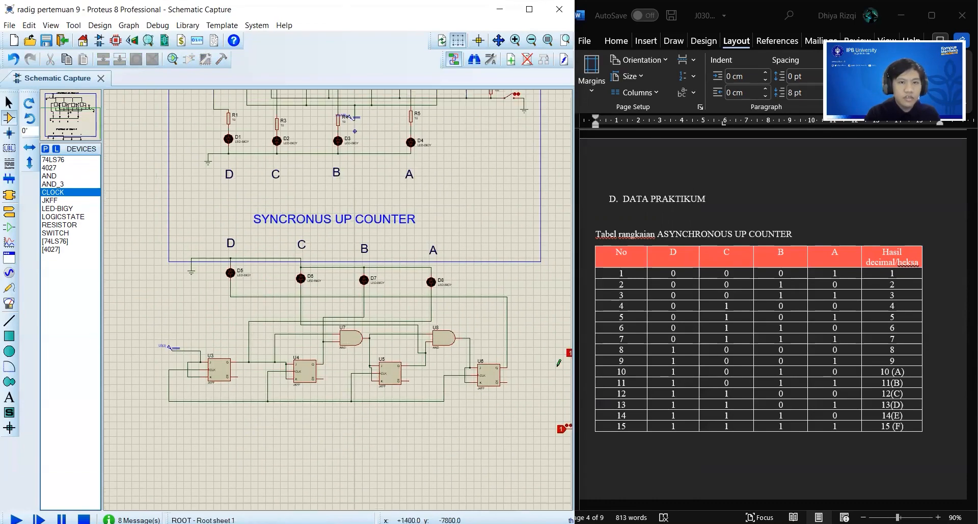
scroll(807, 306, "up", 15)
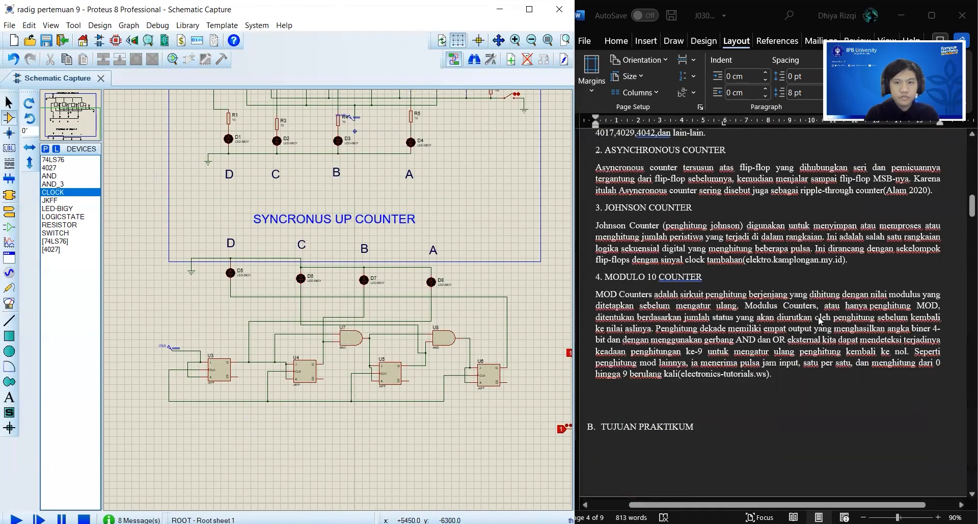
scroll(820, 320, "up", 4)
scroll(826, 320, "up", 3)
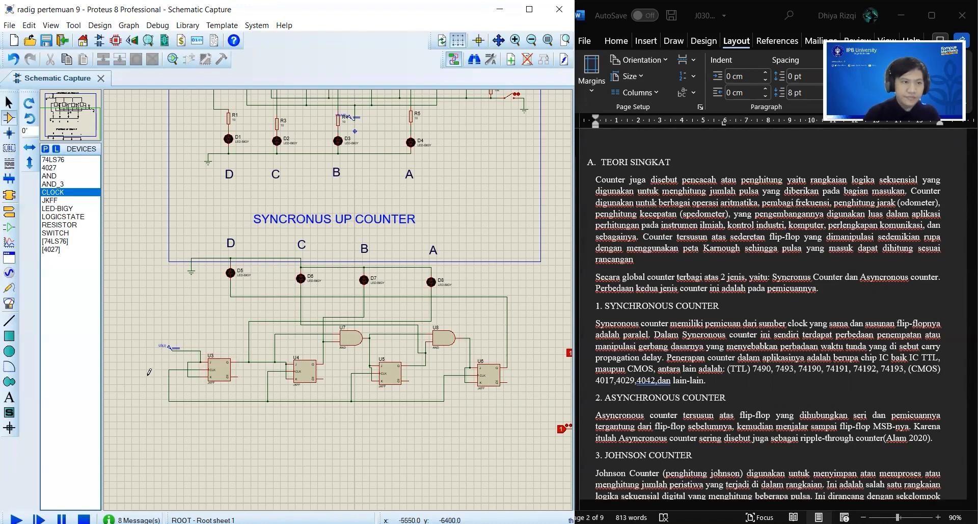
Step: Place a clock beside flip-flop U3 in the synchronous up counter and wire its output to the shared CLK line
scroll(143, 392, "down", 1)
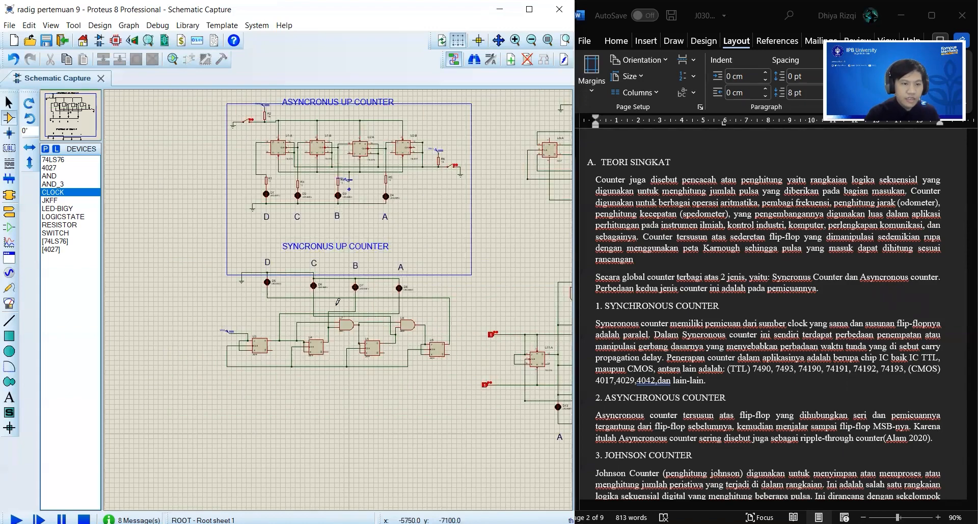
scroll(203, 397, "up", 3)
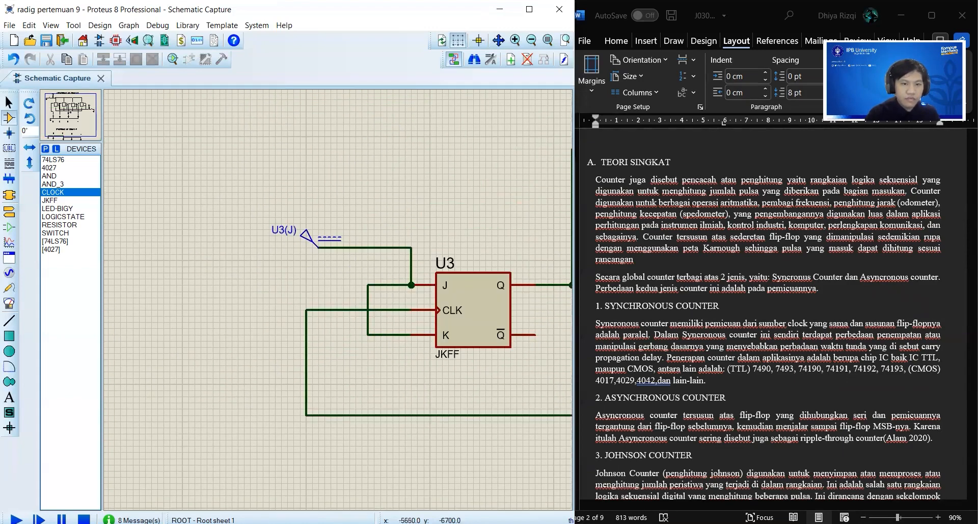
left_click(232, 354)
left_click(219, 372)
left_click(275, 371)
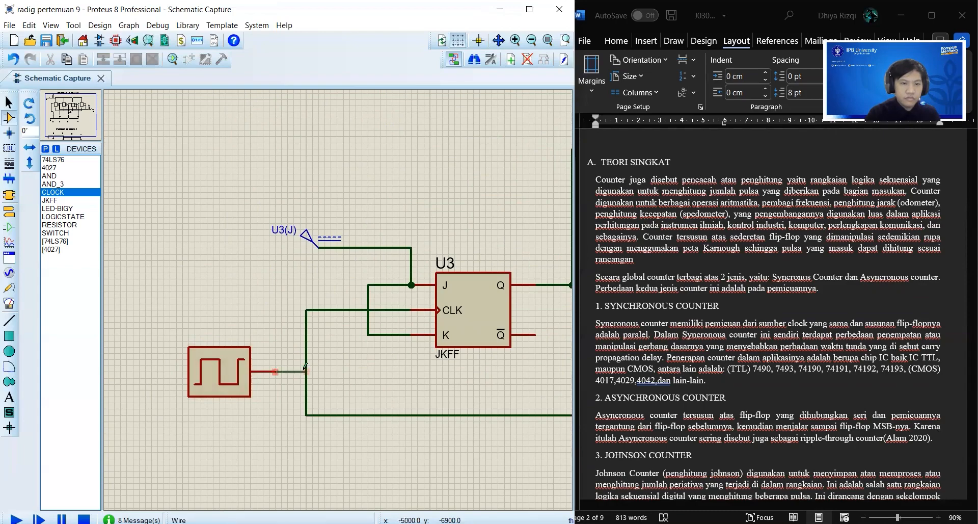
left_click(306, 372)
Step: Simulate the synchronous up counter and compare LEDs D to A with the SYNCHRONOUS UP COUNTER table in the report
scroll(422, 314, "down", 3)
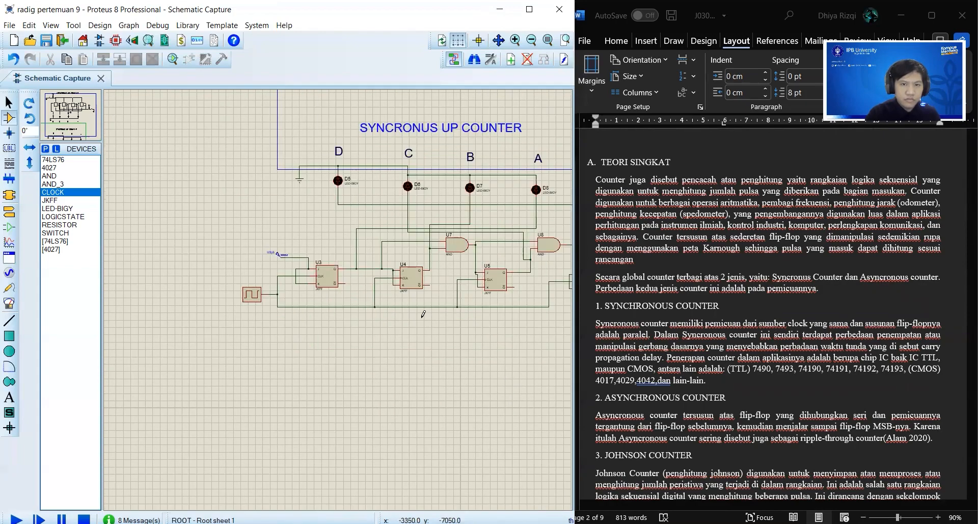
left_click_drag(454, 323, 339, 296)
left_click_drag(300, 326, 333, 384)
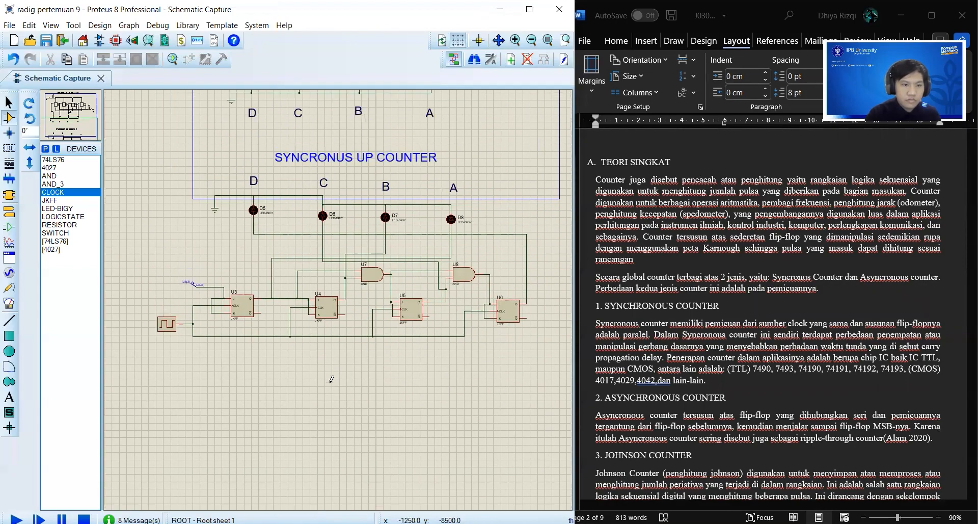
left_click(16, 519)
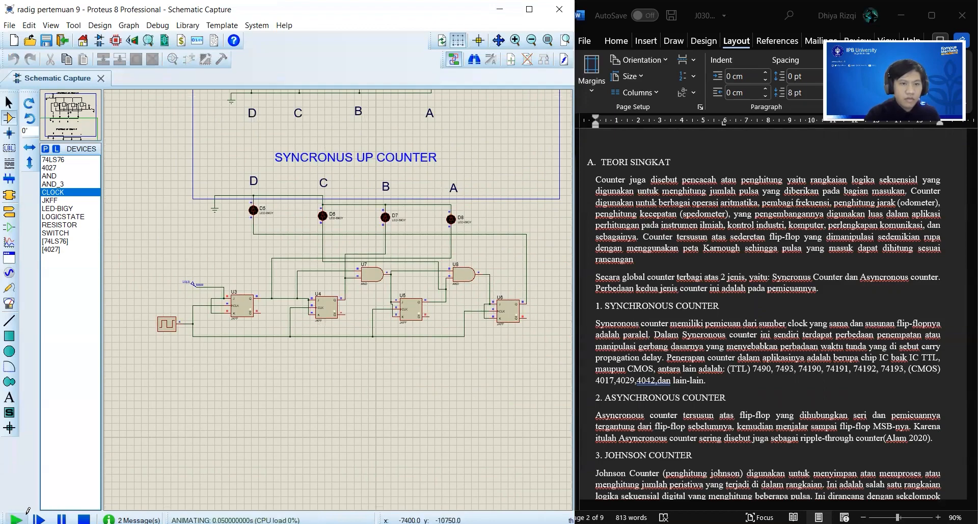
scroll(776, 300, "down", 15)
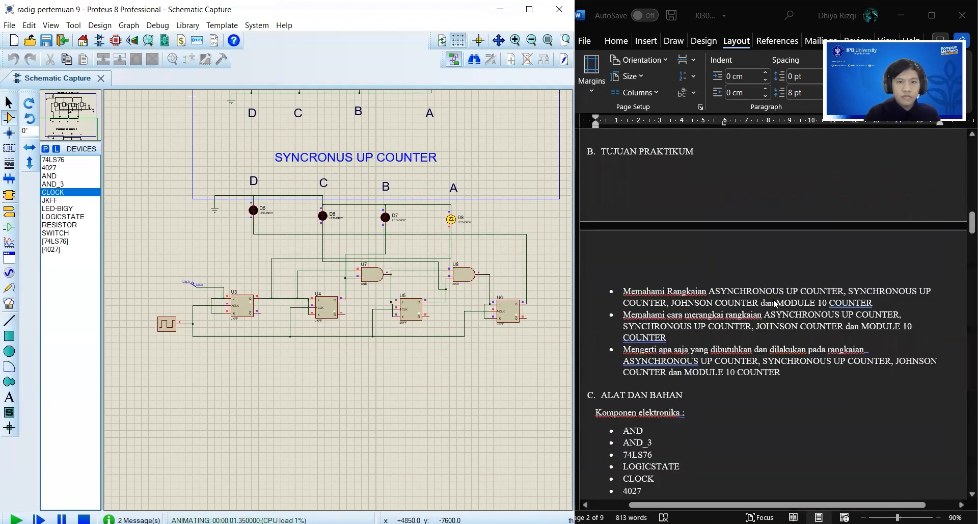
scroll(776, 301, "down", 5)
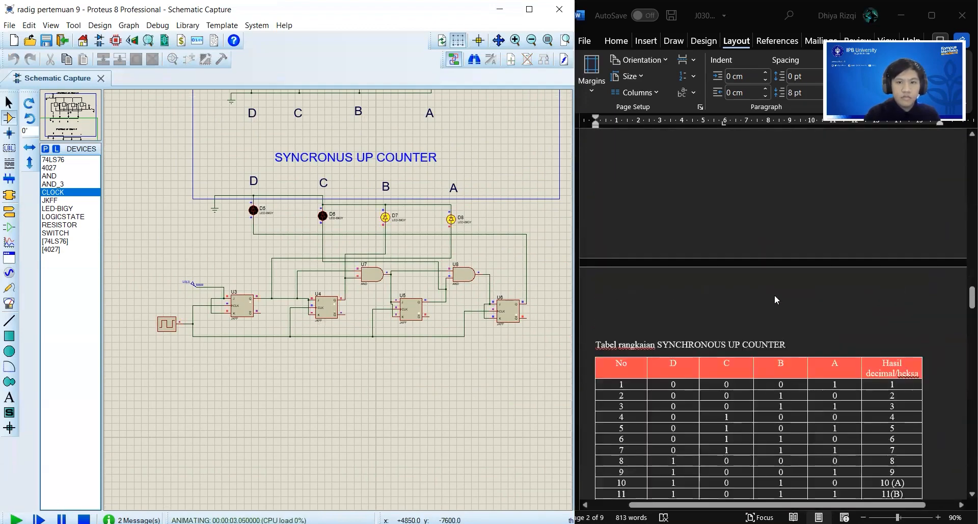
scroll(776, 299, "down", 1)
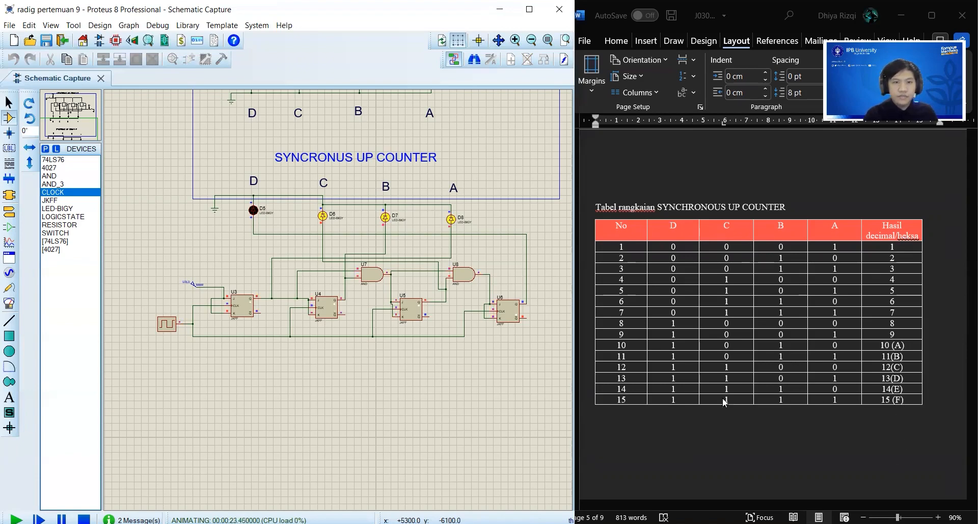
Step: Stop the simulation and delete the clock from the synchronous up counter circuit
left_click(84, 518)
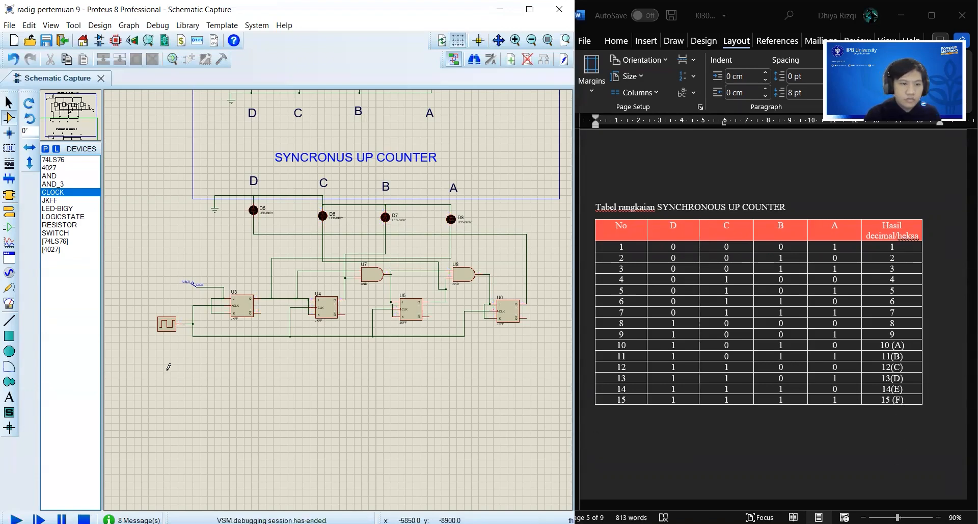
right_click(179, 332)
left_click(236, 211)
Step: Examine the Johnson counter circuit and review the JOHNSON COUNTER theory in the report
scroll(411, 252, "down", 1)
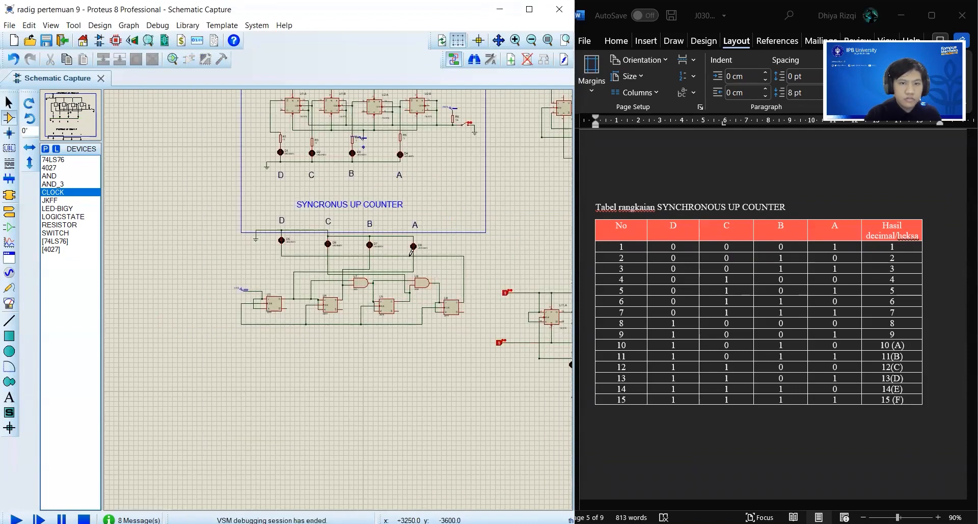
scroll(452, 269, "down", 2)
scroll(455, 237, "up", 3)
middle_click(485, 245)
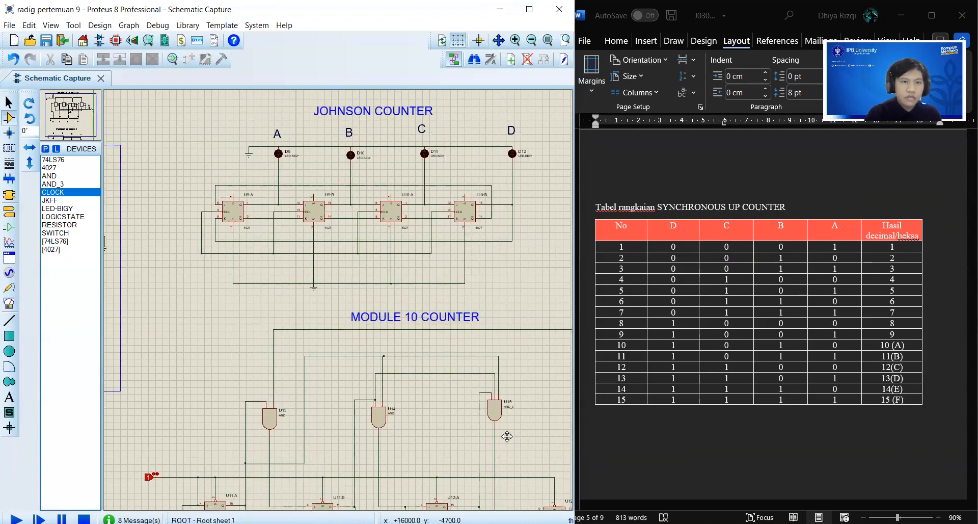
left_click(440, 433)
scroll(778, 368, "up", 1)
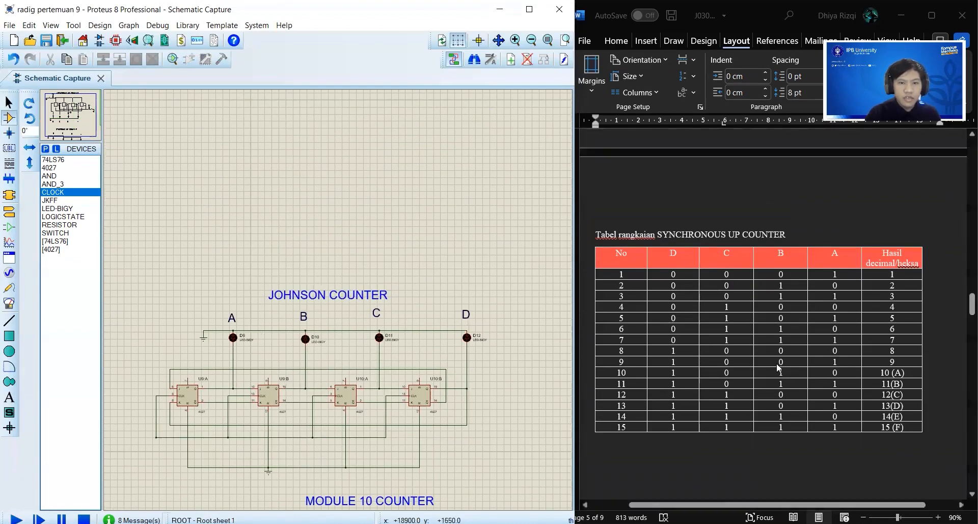
scroll(778, 367, "up", 10)
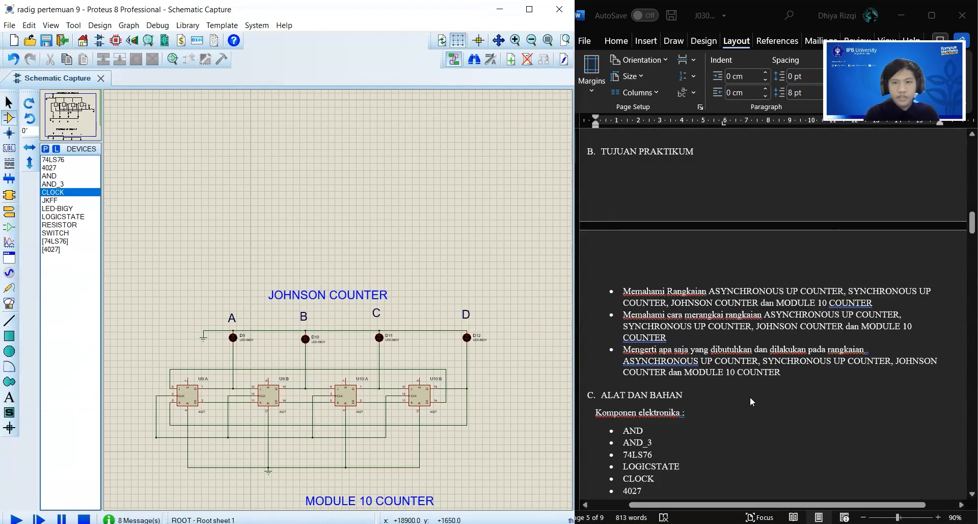
scroll(750, 399, "up", 8)
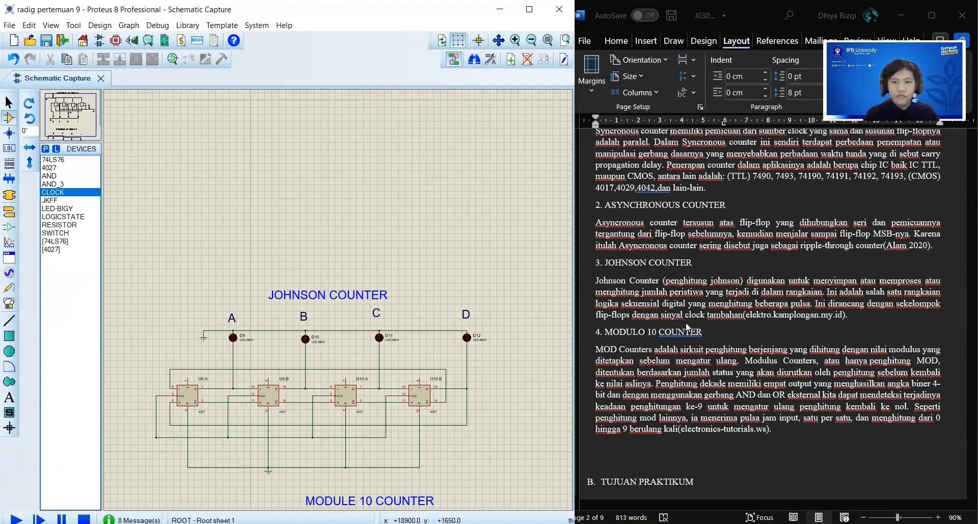
Step: Place a clock beside flip-flop U9:A in the Johnson counter and wire its output to the shared CLK line
scroll(379, 334, "down", 1)
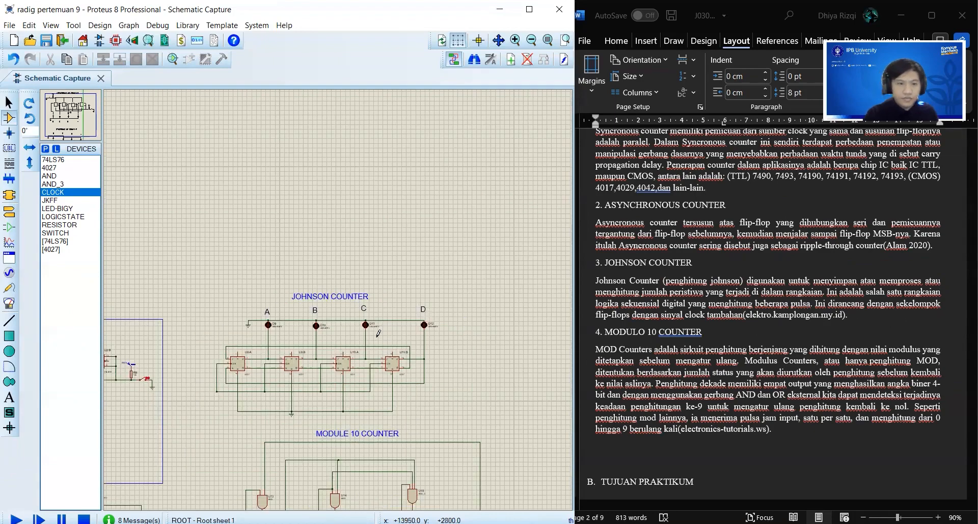
scroll(337, 308, "up", 1)
scroll(238, 353, "up", 1)
middle_click(256, 350)
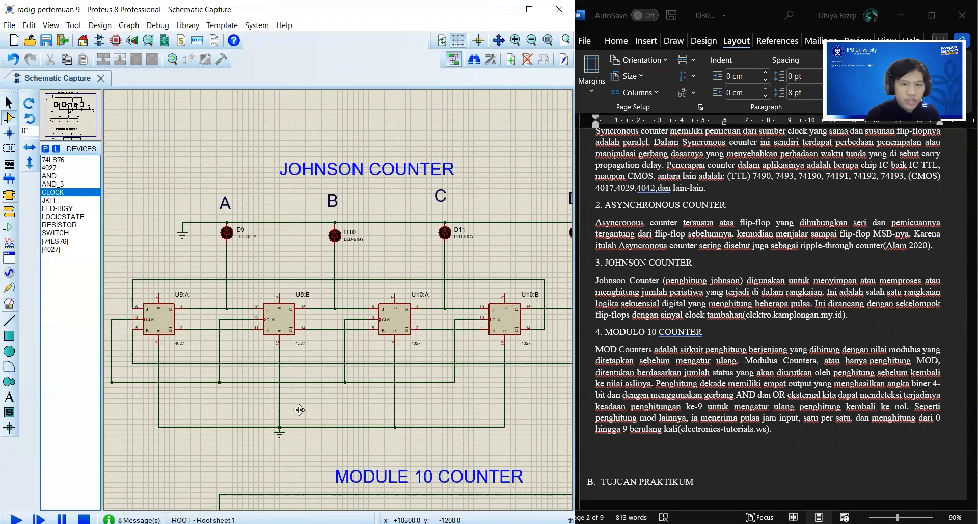
scroll(300, 405, "down", 1)
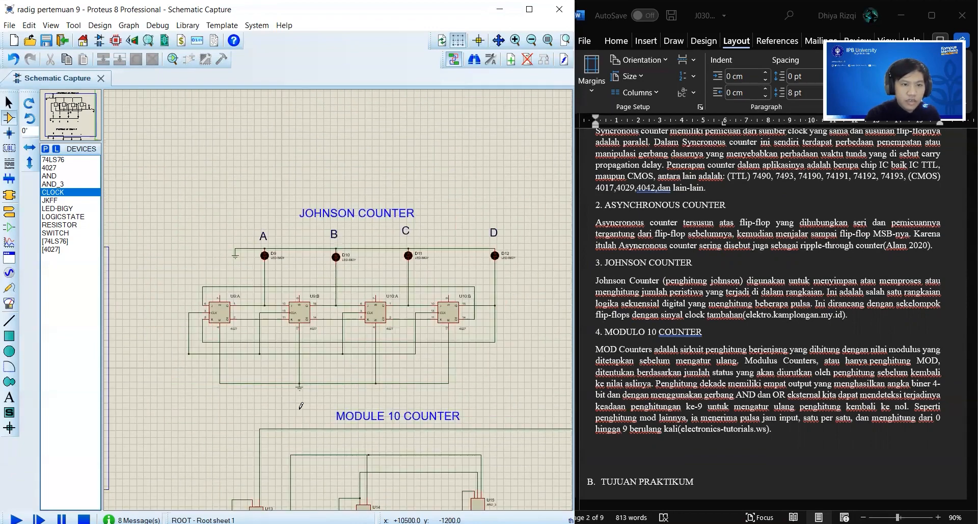
left_click(162, 354)
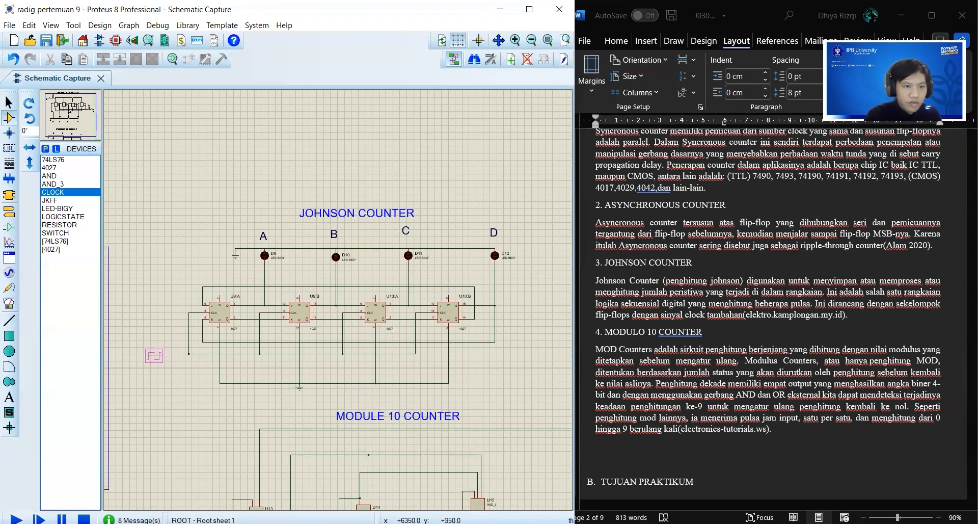
left_click(164, 356)
left_click(170, 356)
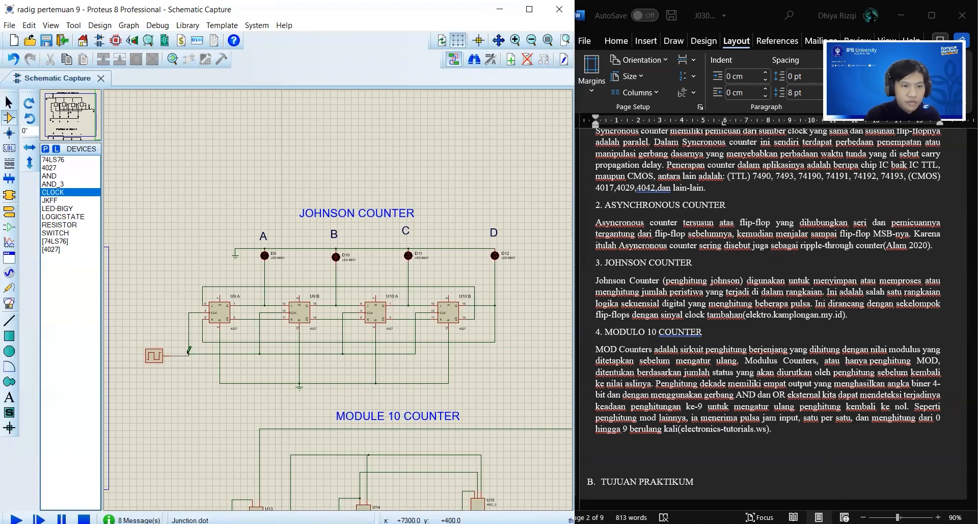
Step: Find the JOHNSON COUNTER table in the report and simulate the Johnson counter, comparing LEDs A to D with it
scroll(751, 282, "down", 15)
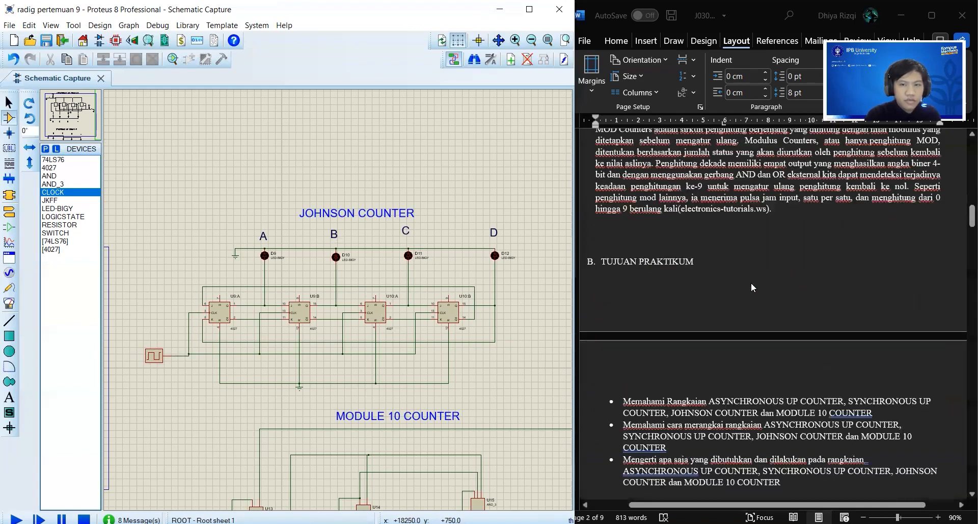
scroll(758, 295, "up", 4)
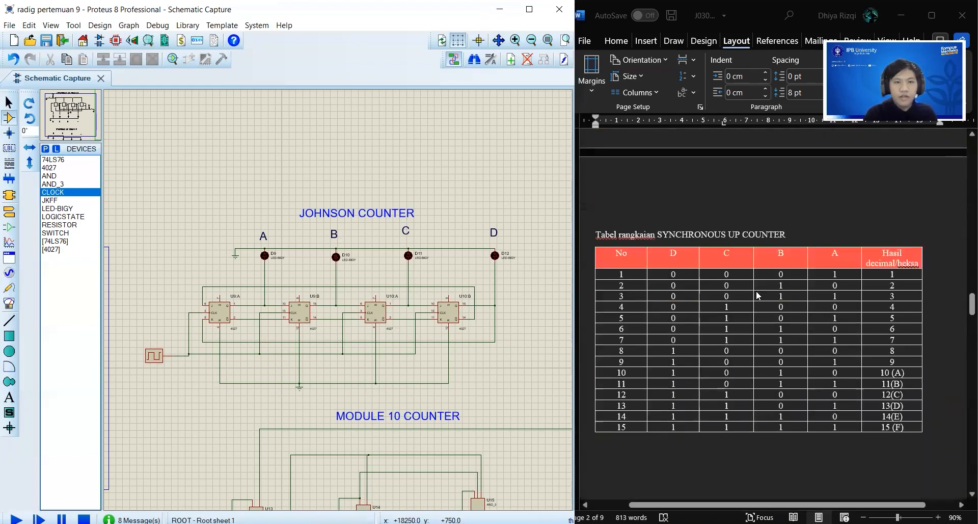
scroll(758, 296, "down", 20)
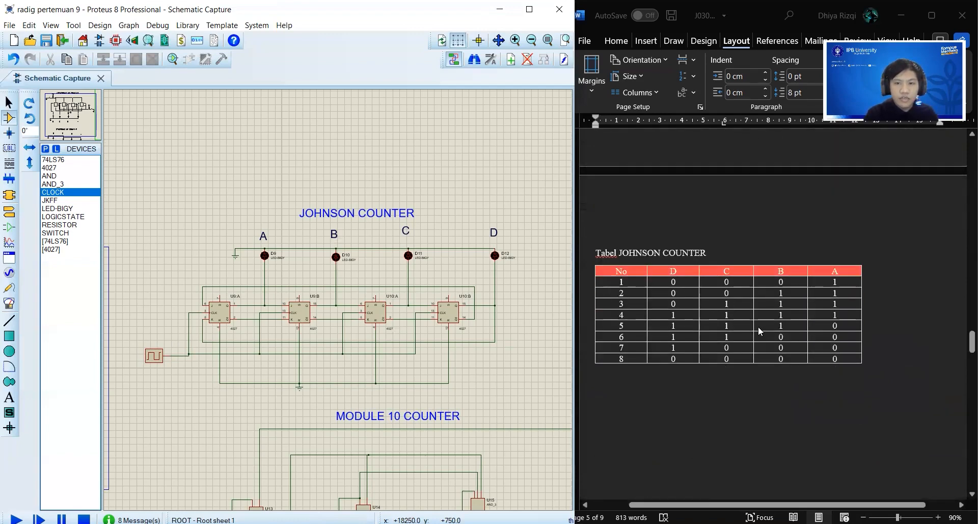
left_click(16, 518)
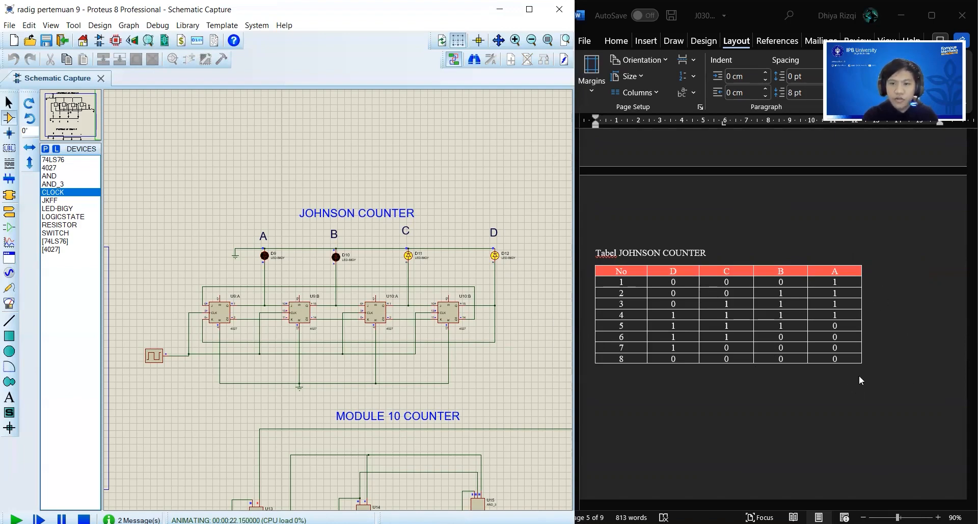
Step: Stop the simulation and delete the clock from the Johnson counter circuit
left_click(83, 518)
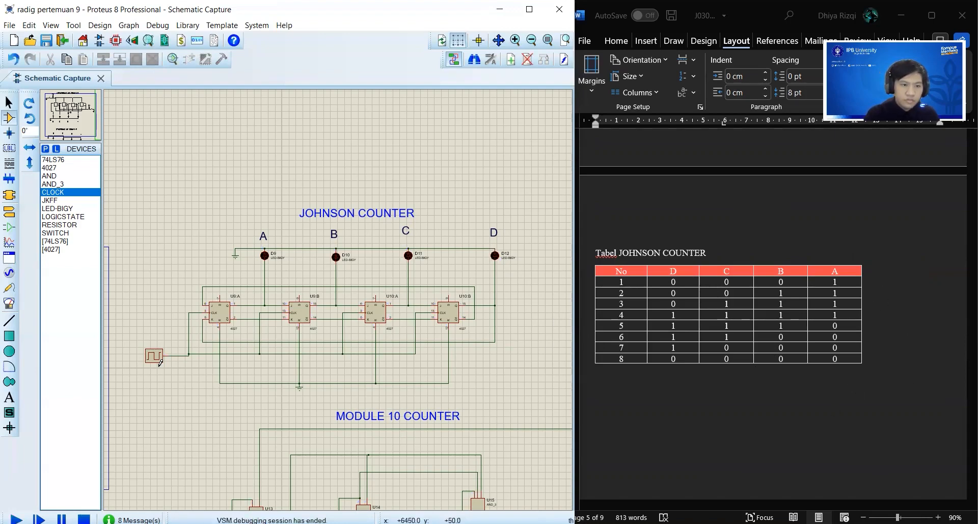
right_click(162, 356)
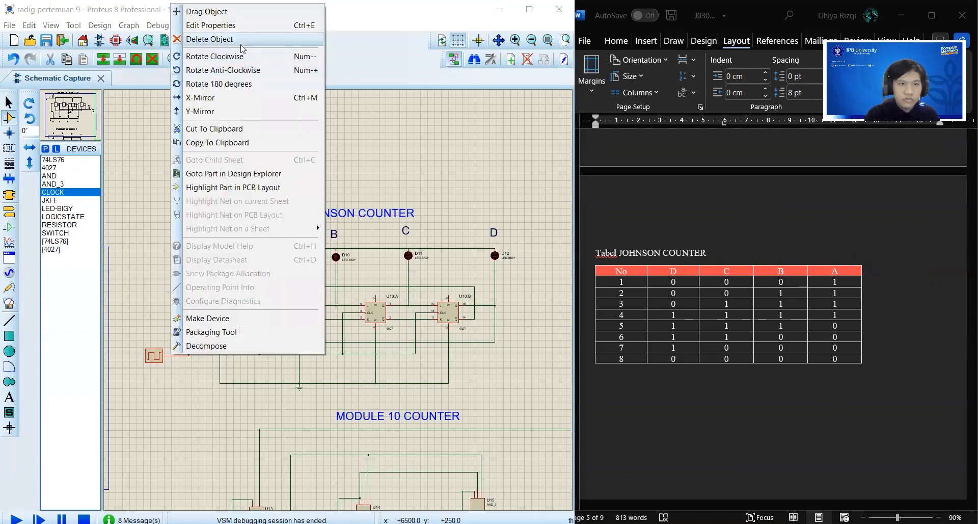
left_click(400, 352)
Step: Examine the Module 10 counter circuit and review the MODULO 10 COUNTER theory in the report
scroll(401, 352, "down", 2)
scroll(353, 295, "up", 2)
middle_click(393, 340)
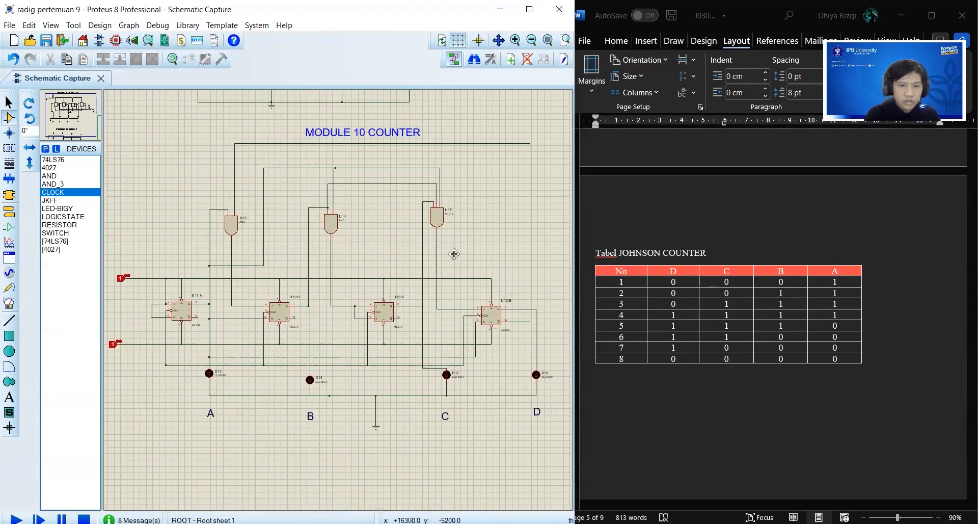
left_click(466, 263)
scroll(771, 248, "up", 15)
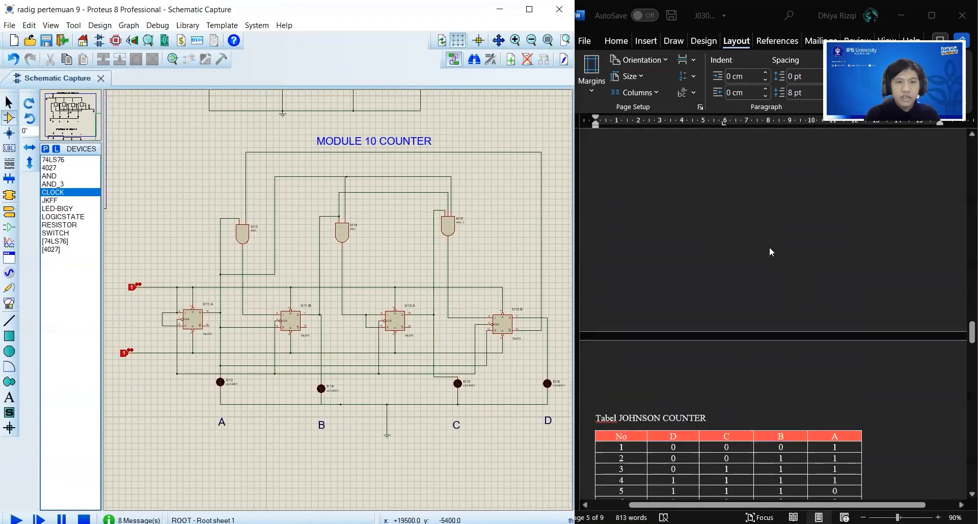
scroll(769, 246, "up", 15)
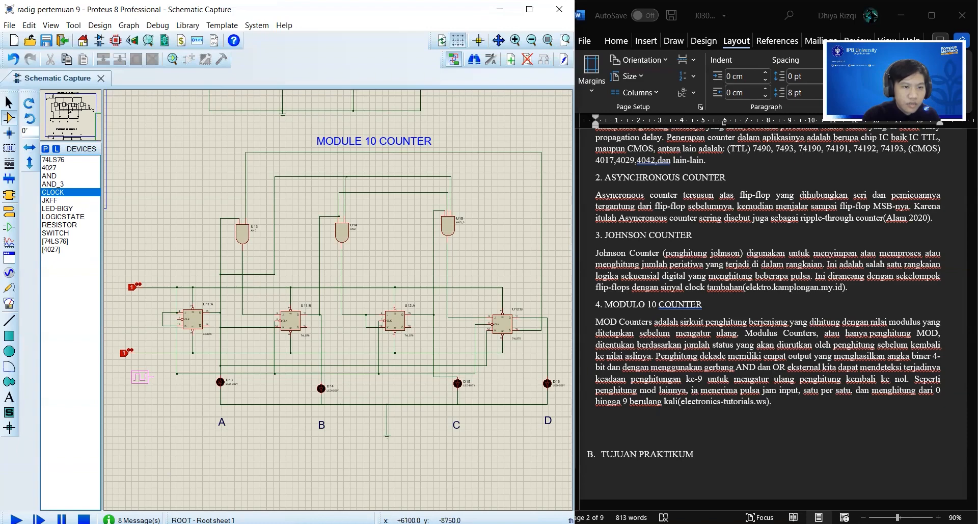
Step: Connect a clock to the Module 10 counter's CLK line and simulate the circuit against the report's MODULE 10 COUNTER table
left_click(151, 373)
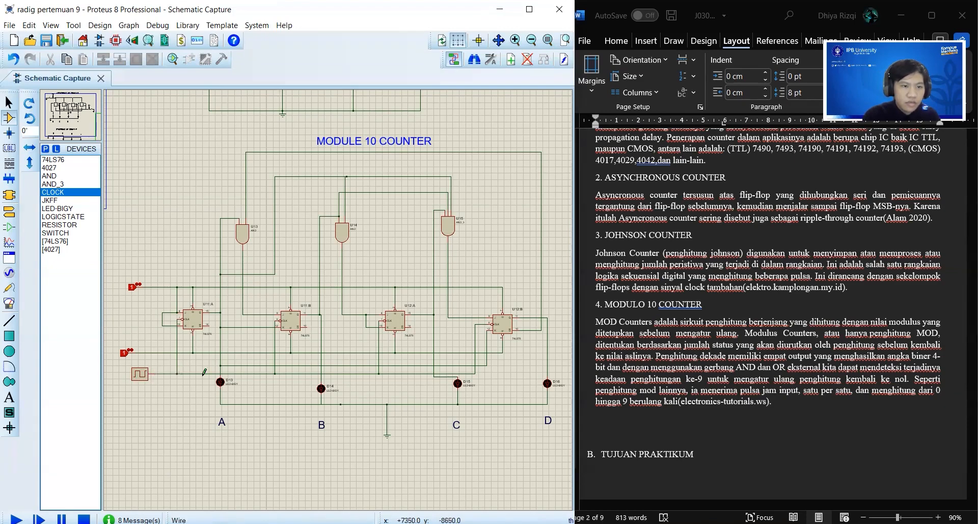
scroll(800, 342, "down", 15)
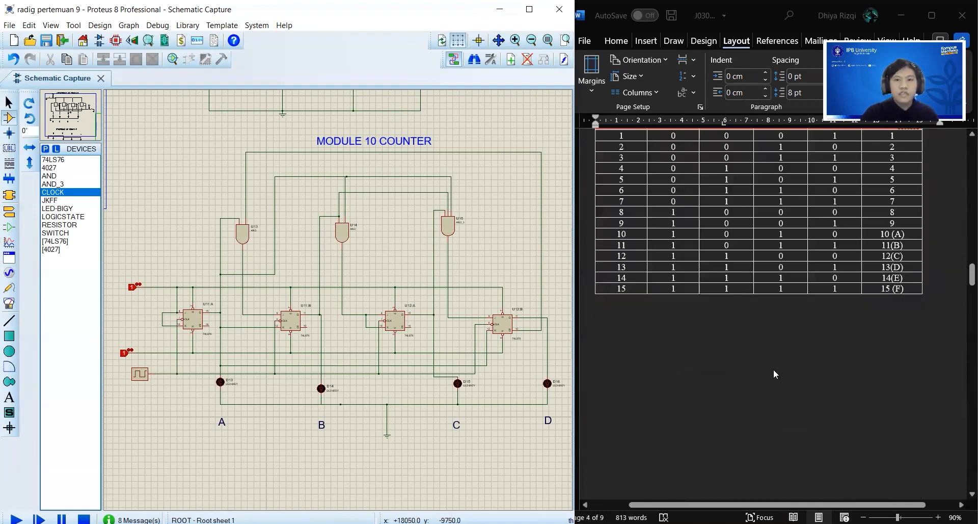
scroll(774, 371, "up", 3)
scroll(785, 356, "down", 8)
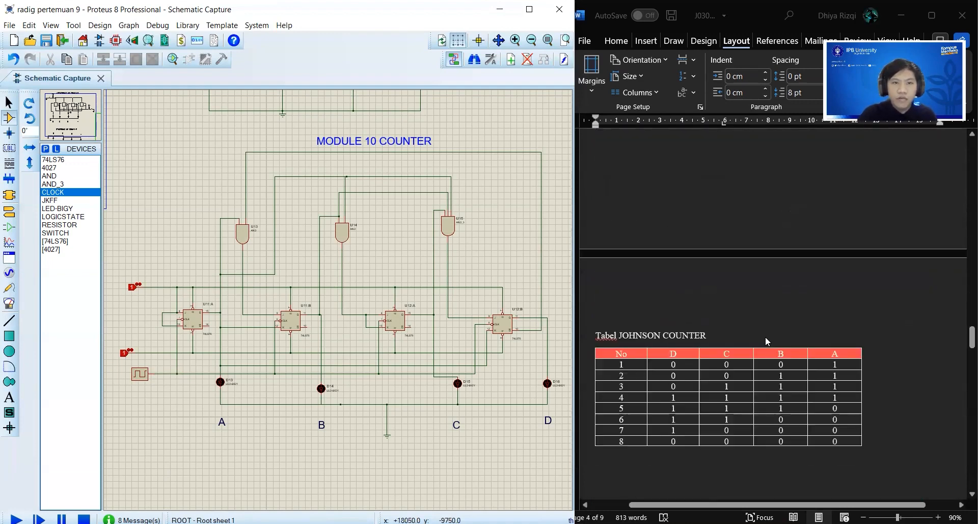
scroll(765, 336, "down", 10)
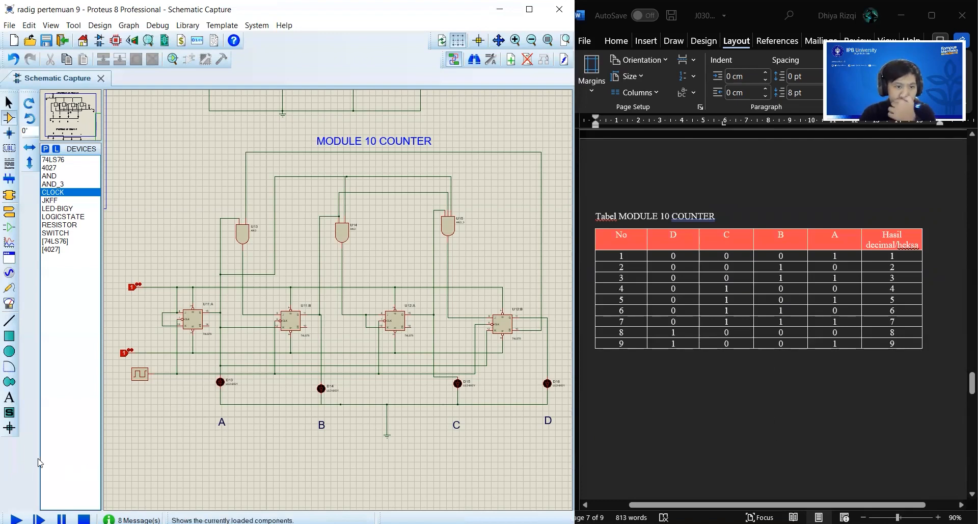
left_click(17, 519)
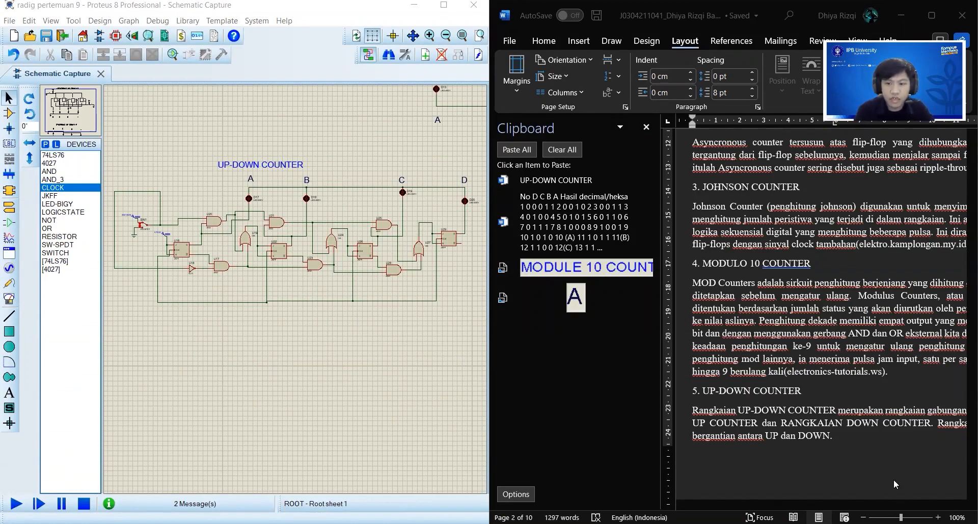
Step: Review the UP-DOWN COUNTER theory section in the report
scroll(841, 496, "right", 5)
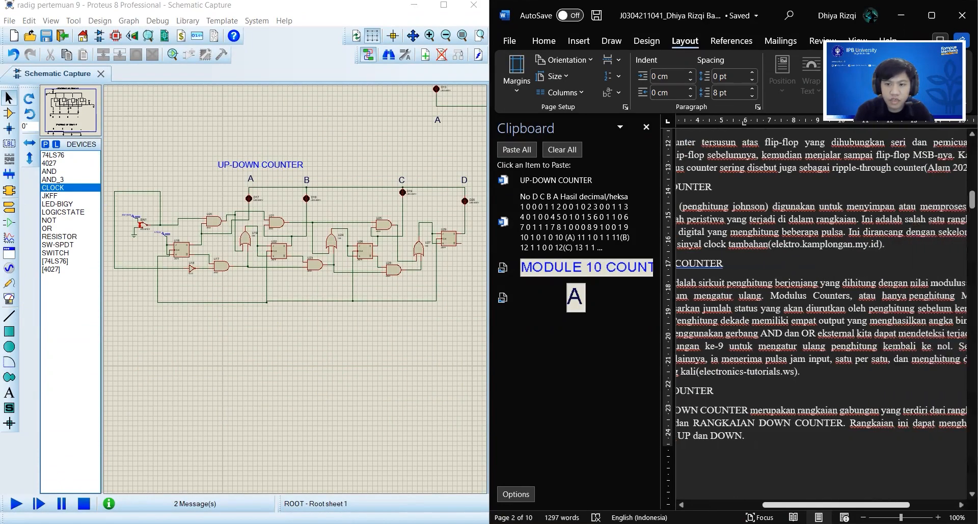
scroll(859, 464, "left", 3)
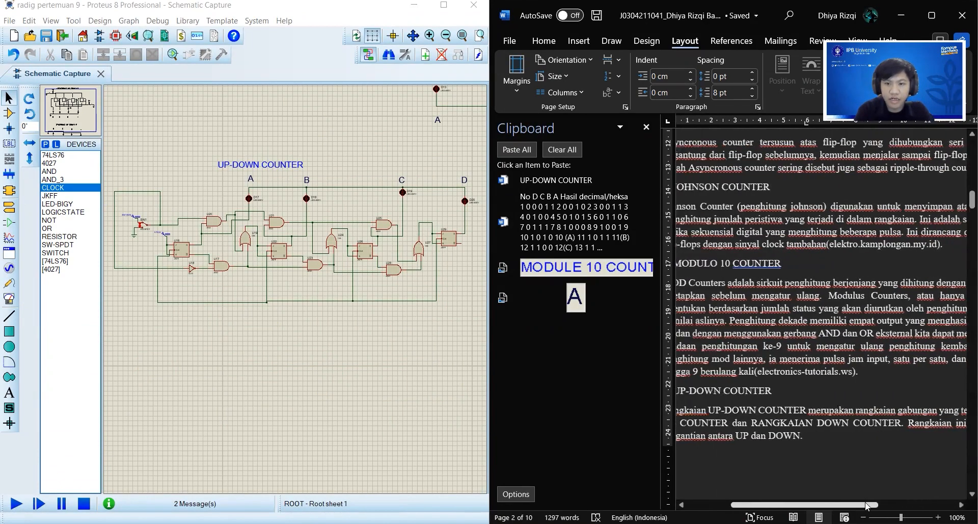
scroll(859, 465, "down", 1)
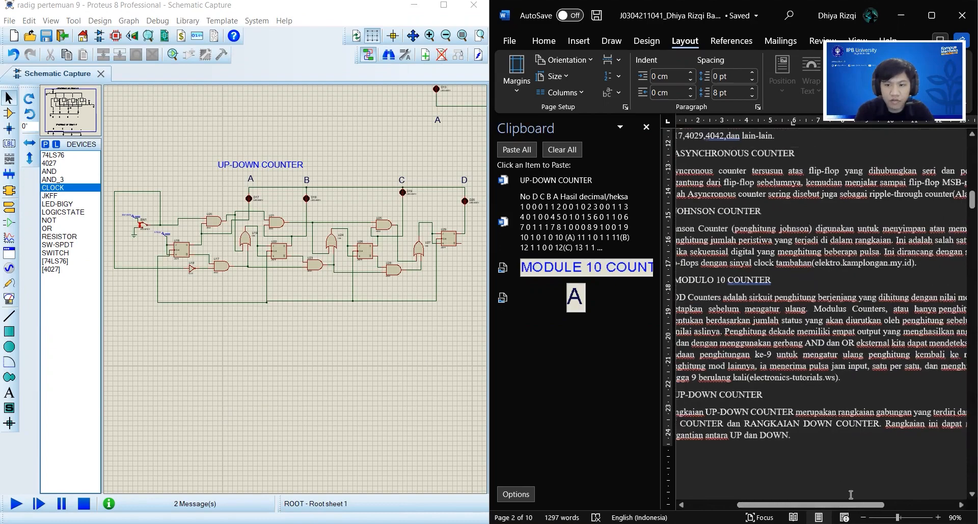
mouse_move(884, 502)
left_mouse_down()
mouse_move(911, 505)
mouse_move(872, 504)
left_mouse_up()
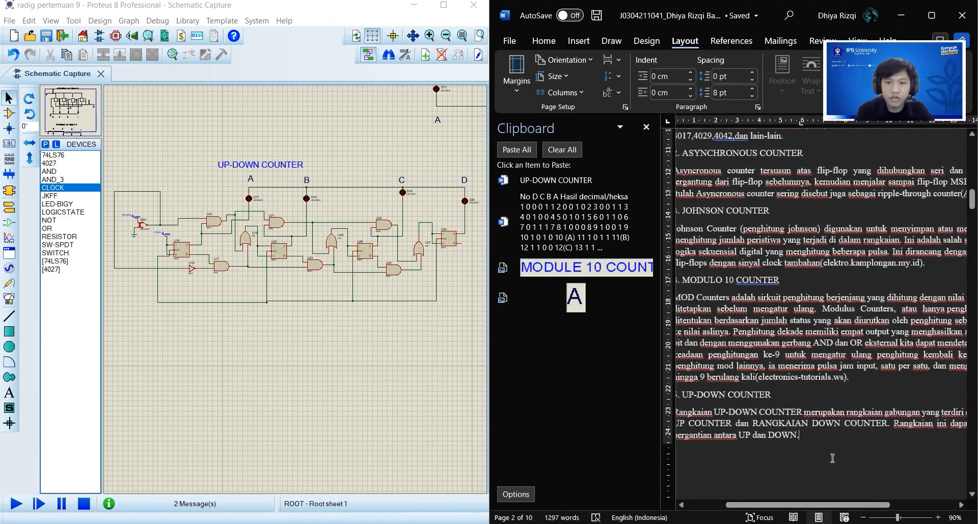
scroll(833, 458, "down", 1)
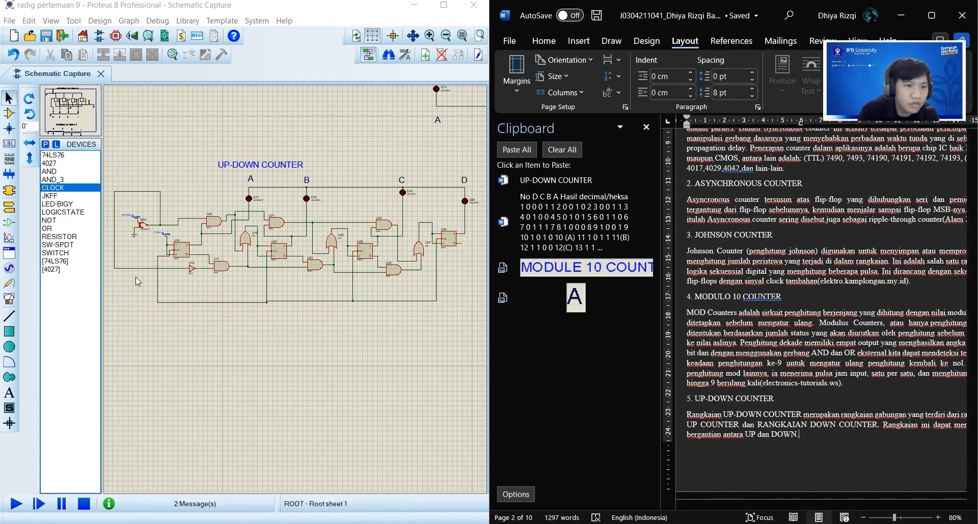
Step: Connect a clock to the first flip-flop's clock line in the up-down counter circuit and start the simulation
left_click(131, 261)
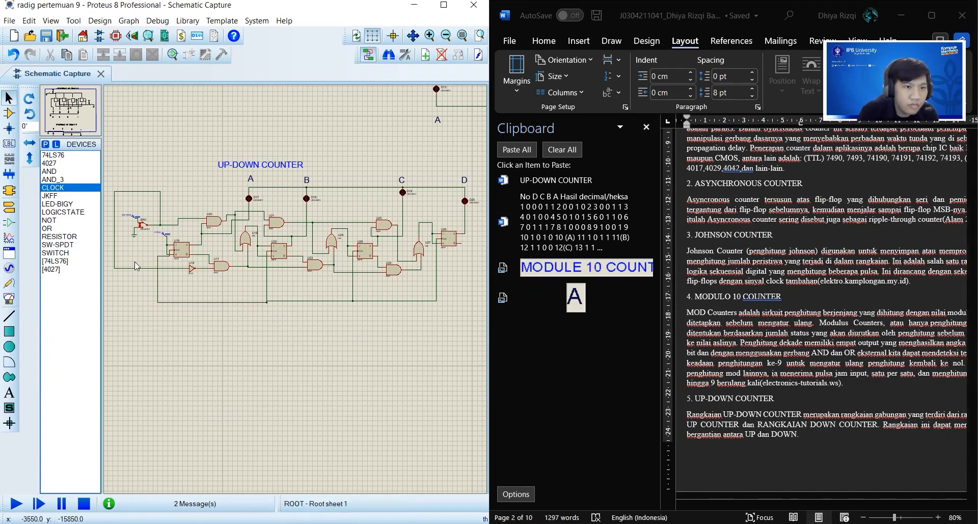
left_click(75, 187)
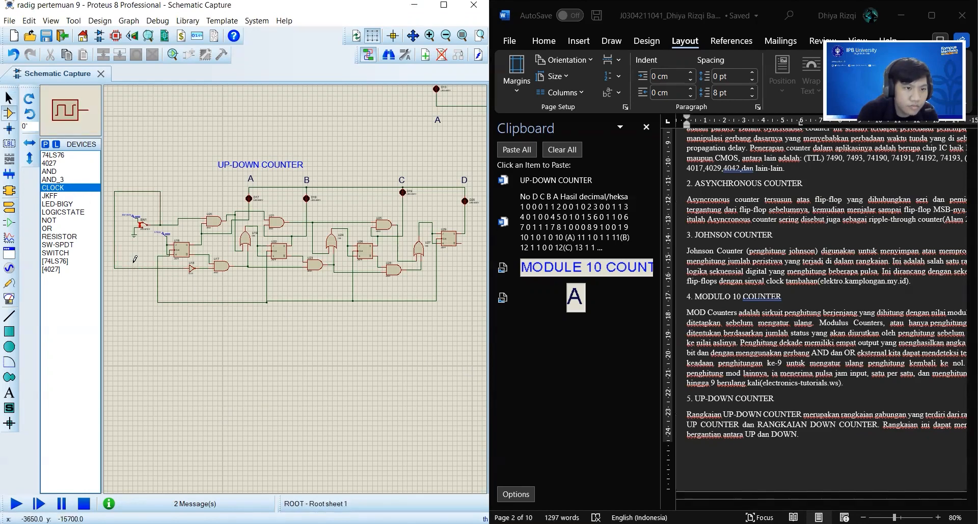
left_click(132, 257)
key("F12")
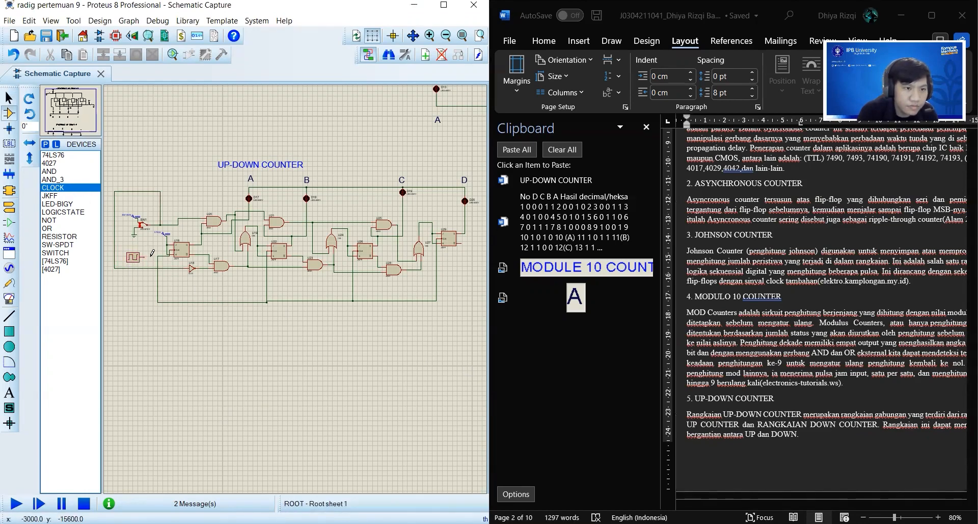
Step: Find the UP-DOWN COUNTER table in the report and compare its D, C, B and A columns with the simulated LEDs
scroll(848, 291, "down", 3)
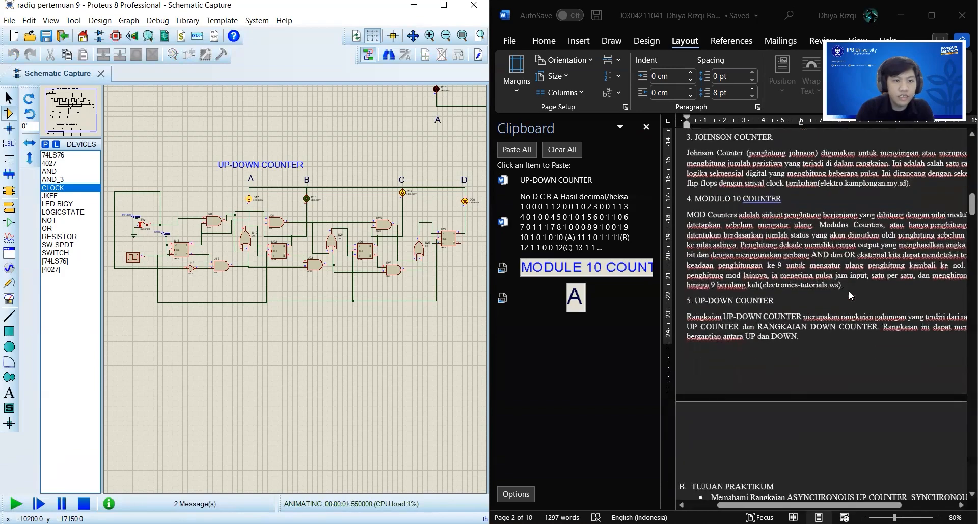
scroll(824, 264, "down", 10)
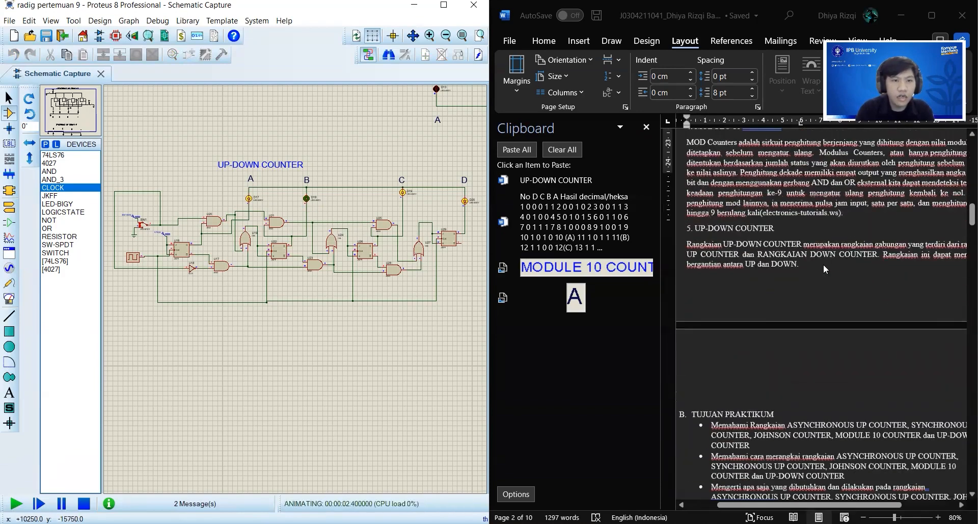
scroll(824, 265, "down", 15)
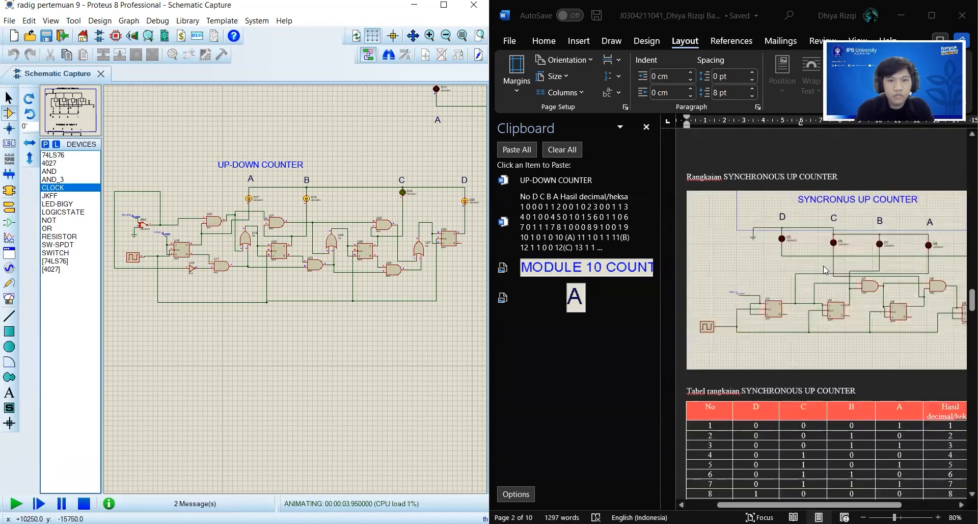
scroll(825, 270, "down", 15)
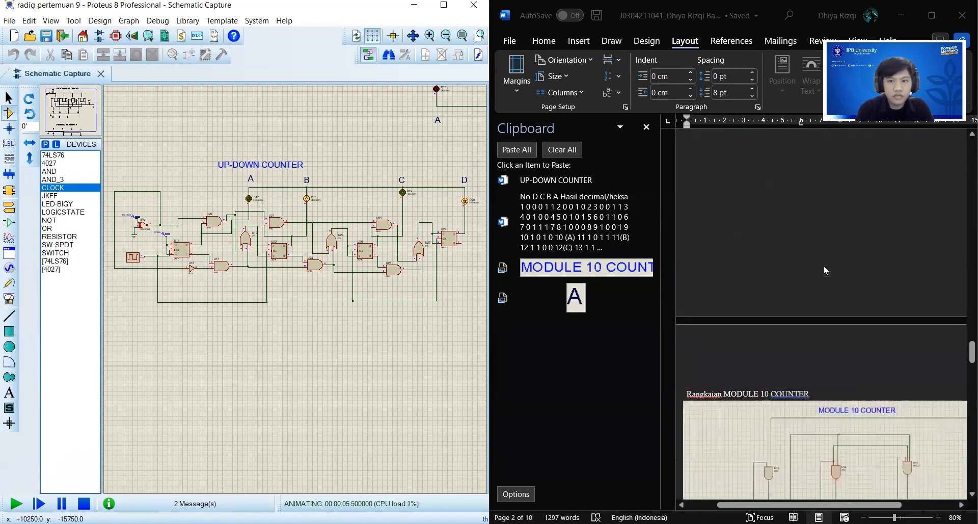
scroll(822, 260, "down", 5)
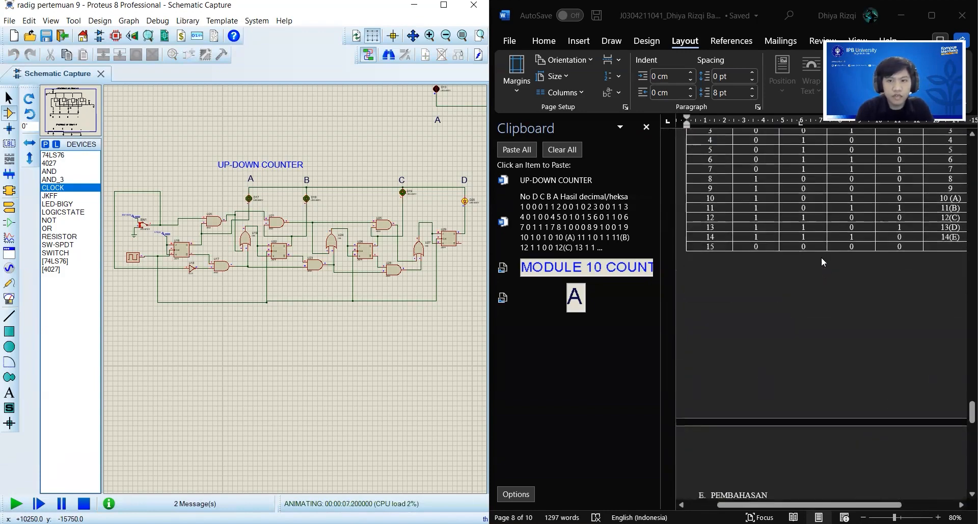
scroll(821, 256, "up", 4)
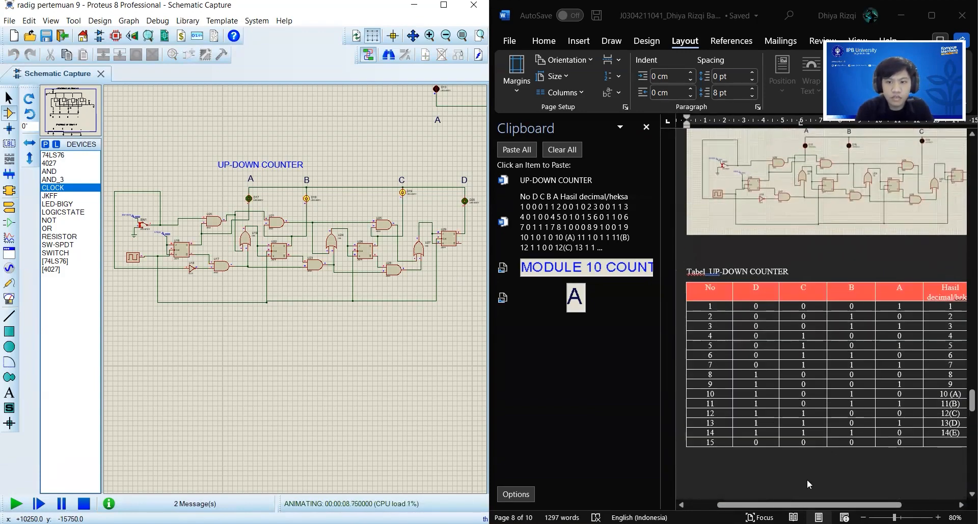
left_click_drag(813, 505, 822, 505)
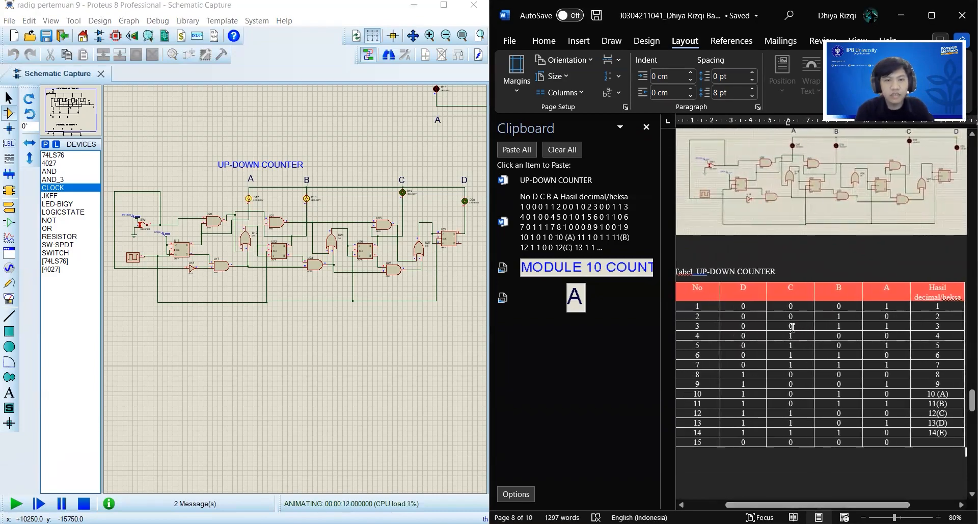